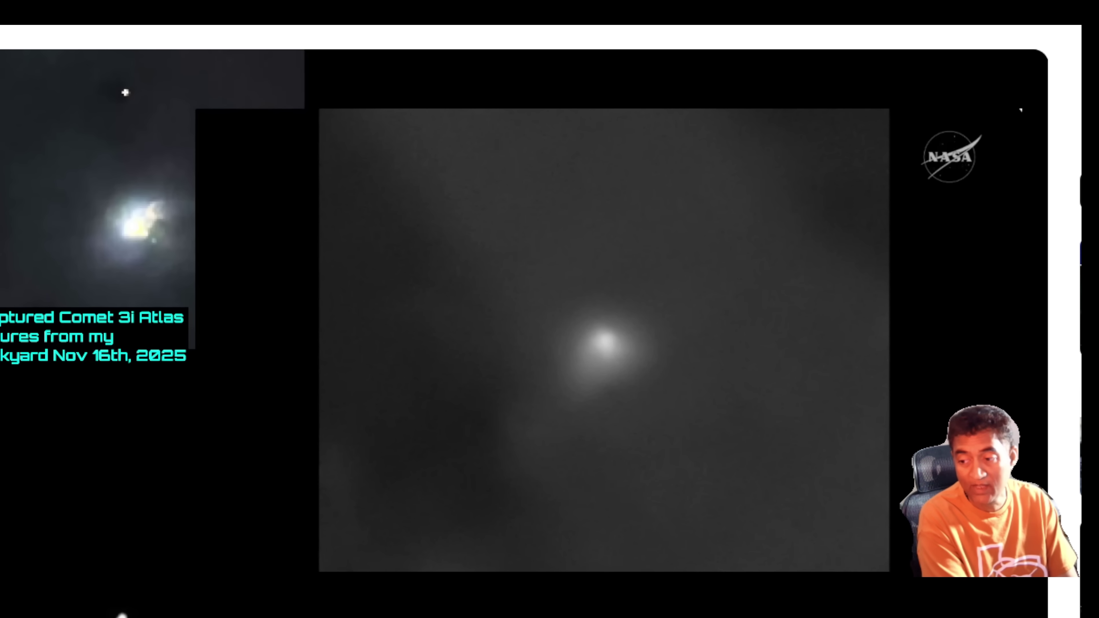
Step: Switch to the HiRISE page on Exocomet 3I/ATLAS and read through its image and description down to the list of image products
{"action": "key", "text": "ctrl+Tab"}
{"action": "scroll", "coordinate": [541, 320], "scroll_direction": "up", "scroll_amount": 2}
{"action": "scroll", "coordinate": [541, 320], "scroll_direction": "up", "scroll_amount": 3}
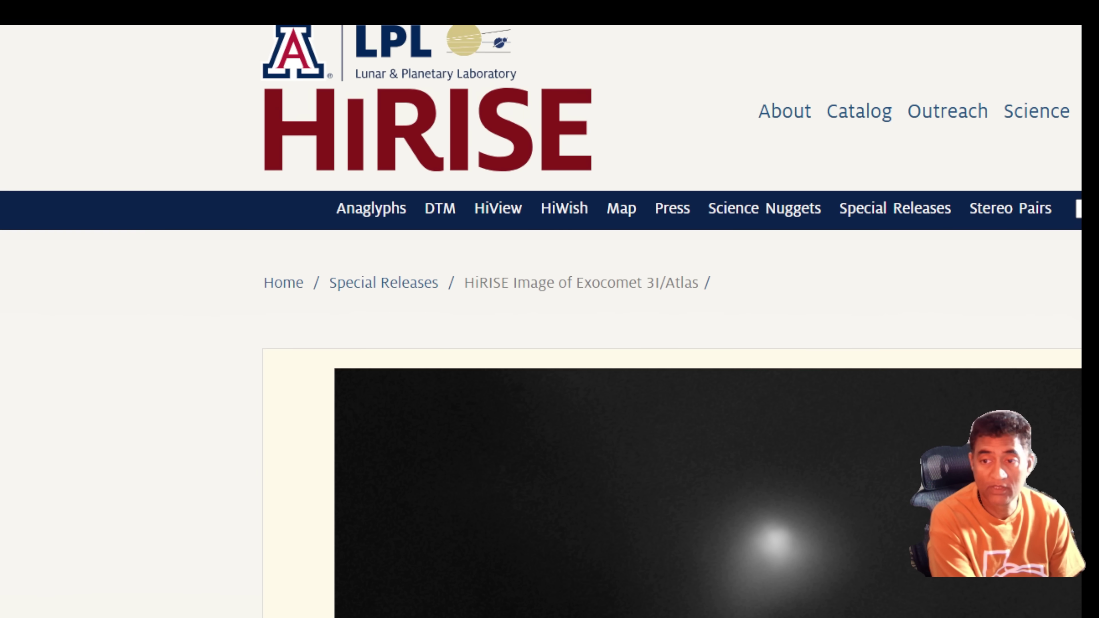
{"action": "scroll", "coordinate": [540, 320], "scroll_direction": "down", "scroll_amount": 1}
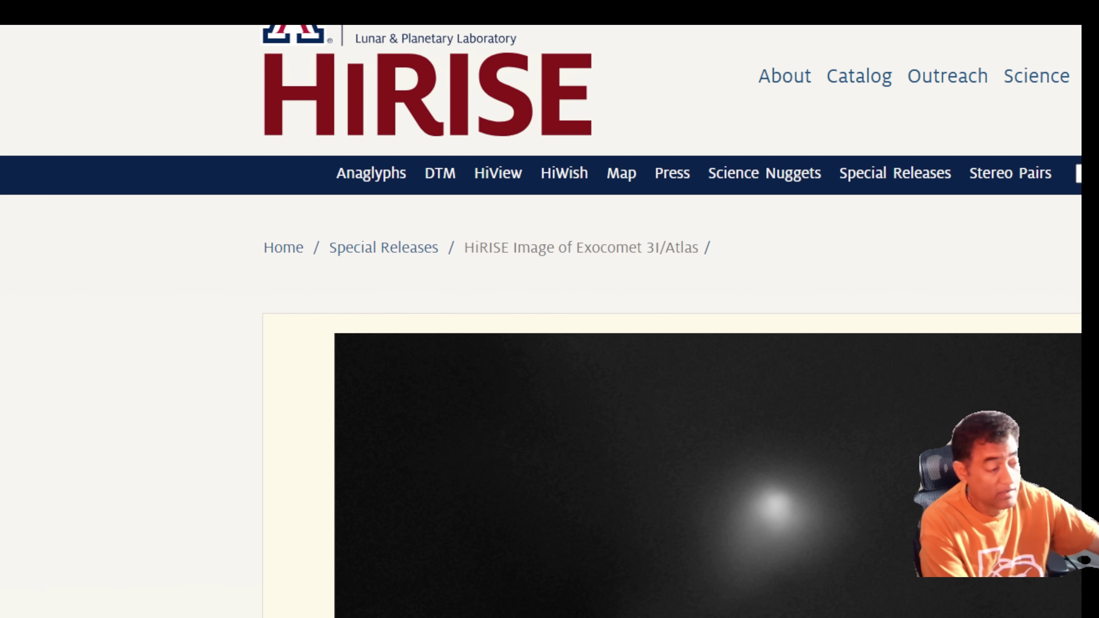
{"action": "scroll", "coordinate": [541, 320], "scroll_direction": "down", "scroll_amount": 5}
{"action": "scroll", "coordinate": [541, 320], "scroll_direction": "down", "scroll_amount": 10}
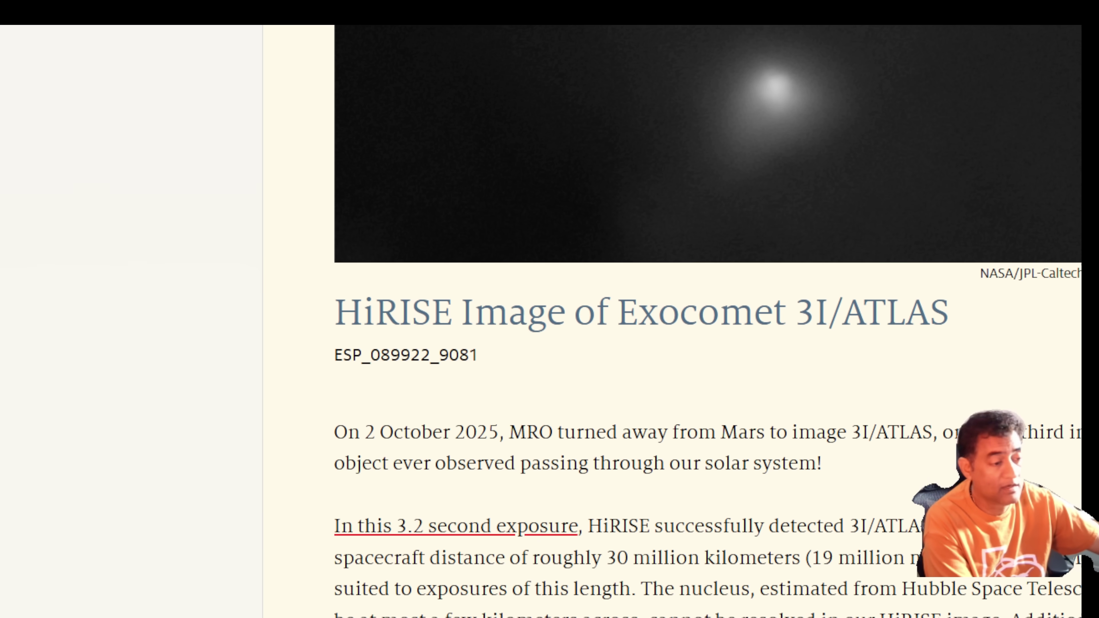
{"action": "scroll", "coordinate": [541, 320], "scroll_direction": "down", "scroll_amount": 8}
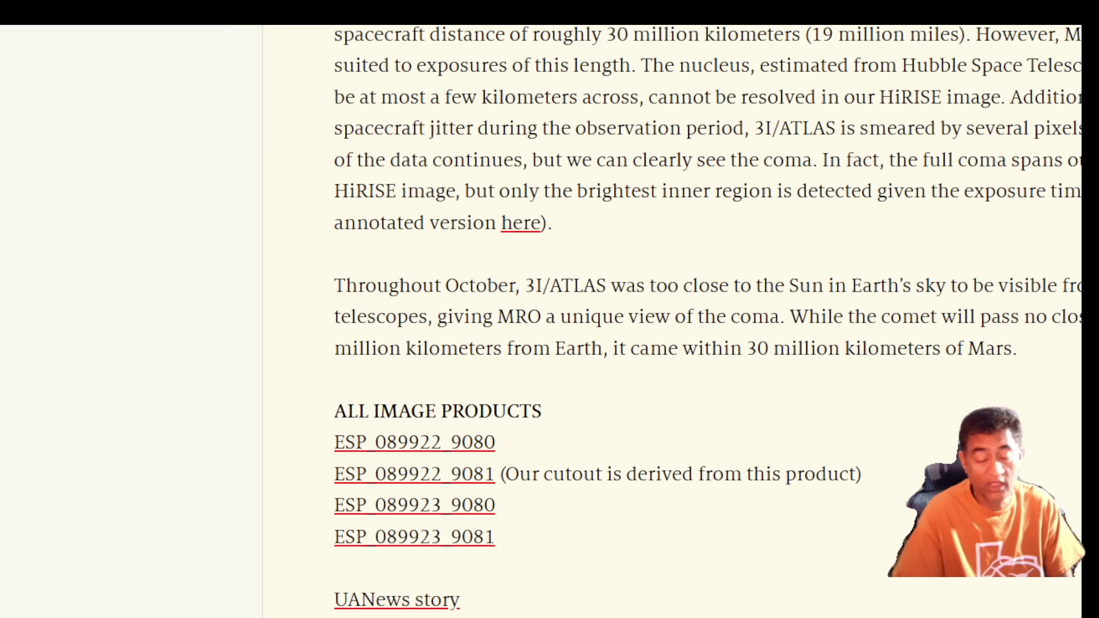
Step: Highlight the ALL IMAGE PRODUCTS heading and the cutout note beside ESP_089922_9081 on the HiRISE page, and return to the comet image
{"action": "key", "text": "Home"}
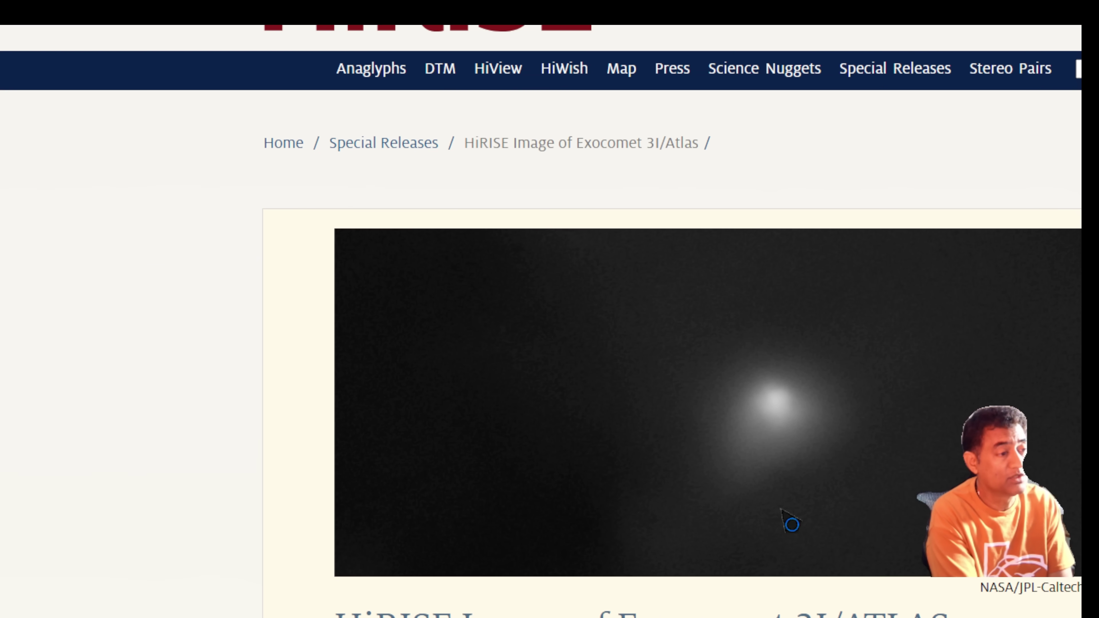
{"action": "scroll", "coordinate": [902, 602], "scroll_direction": "down", "scroll_amount": 5}
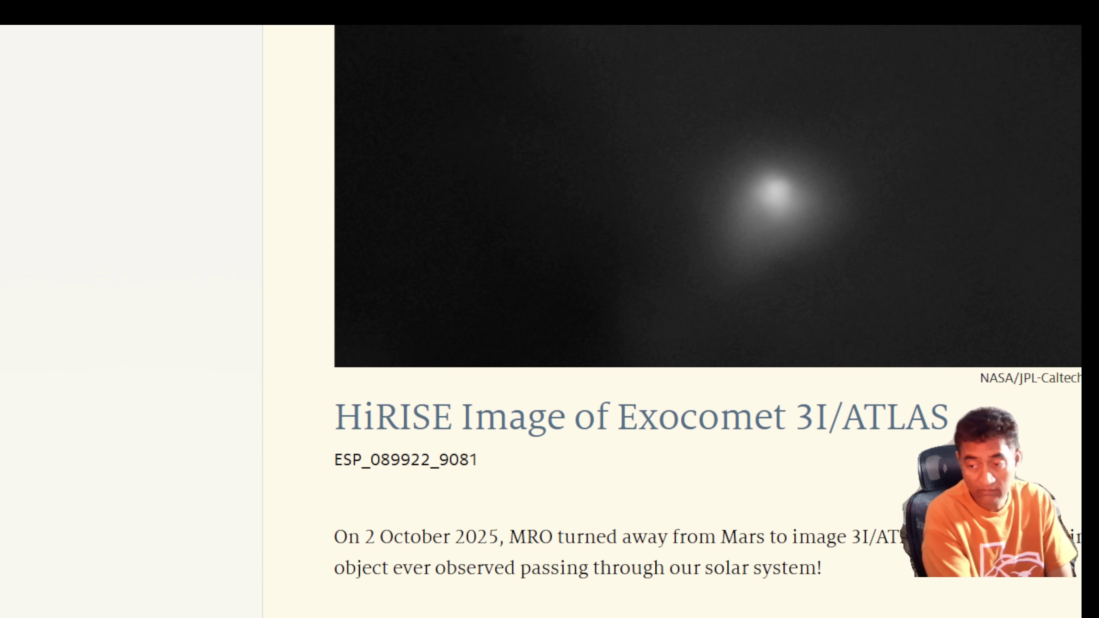
{"action": "key", "text": "Page_Down"}
{"action": "left_click_drag", "start_coordinate": [331, 521], "coordinate": [618, 535]}
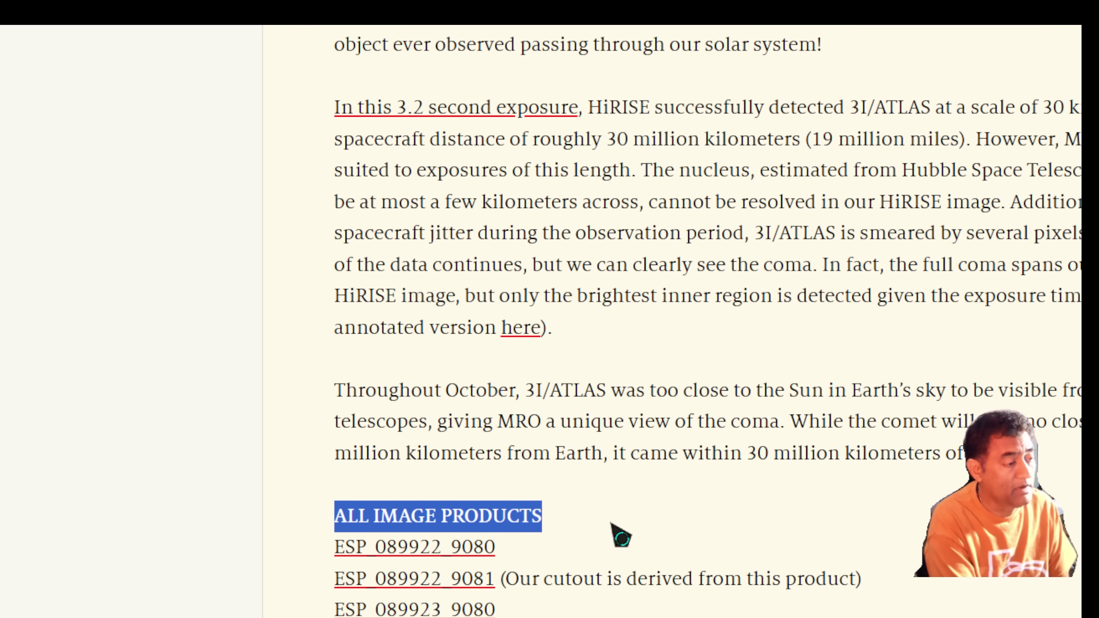
{"action": "left_click_drag", "start_coordinate": [519, 580], "coordinate": [849, 589]}
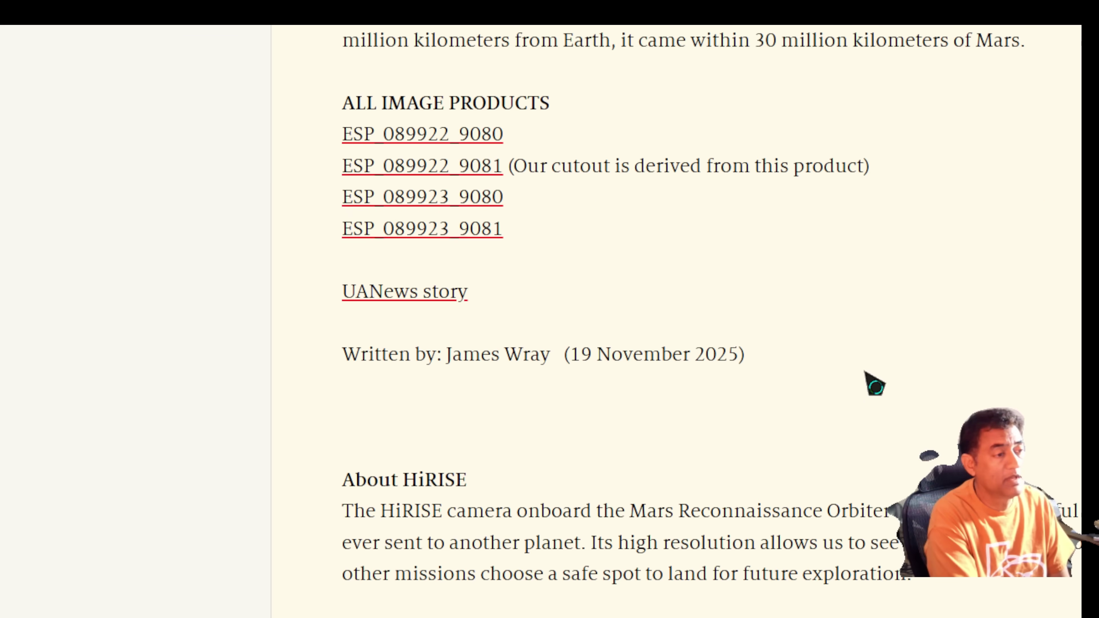
{"action": "scroll", "coordinate": [864, 376], "scroll_direction": "up", "scroll_amount": 6}
{"action": "scroll", "coordinate": [866, 375], "scroll_direction": "up", "scroll_amount": 10}
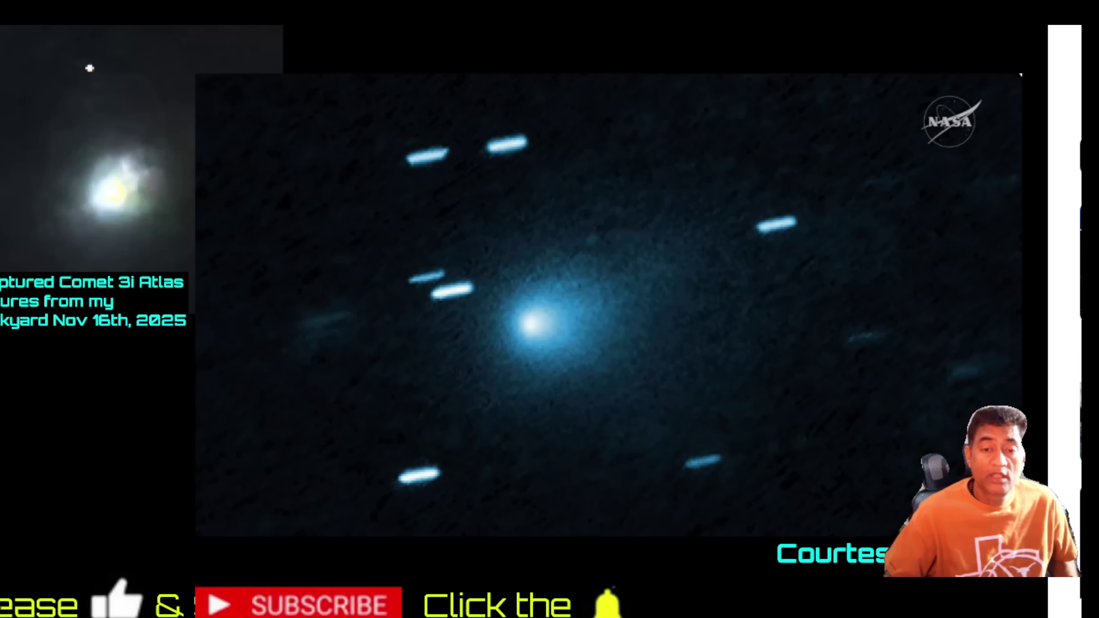
Step: Open the HST Proposal 17830 archive page and examine the exposure times and start dates of the 3I-ATLAS datasets
{"action": "mouse_move", "coordinate": [265, 138]}
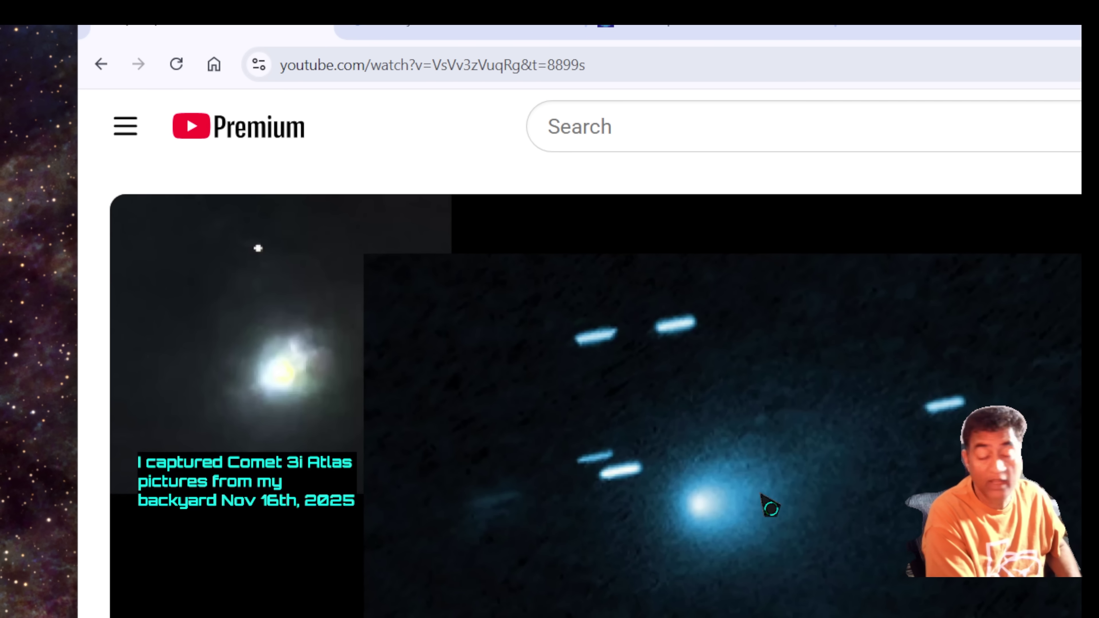
{"action": "left_click", "coordinate": [706, 32]}
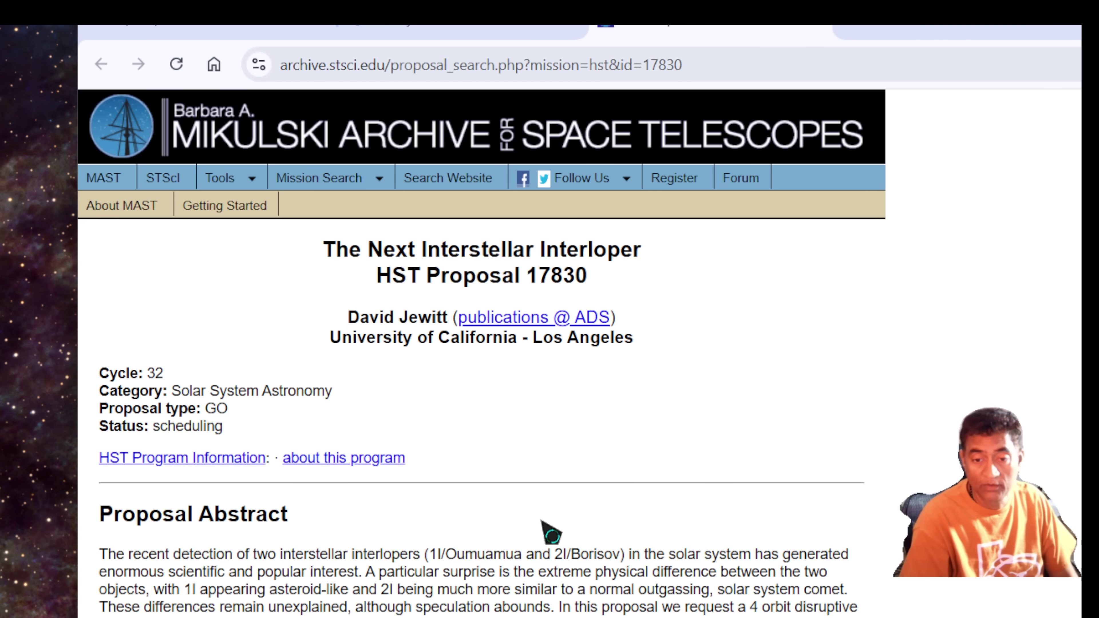
{"action": "scroll", "coordinate": [720, 544], "scroll_direction": "down", "scroll_amount": 15}
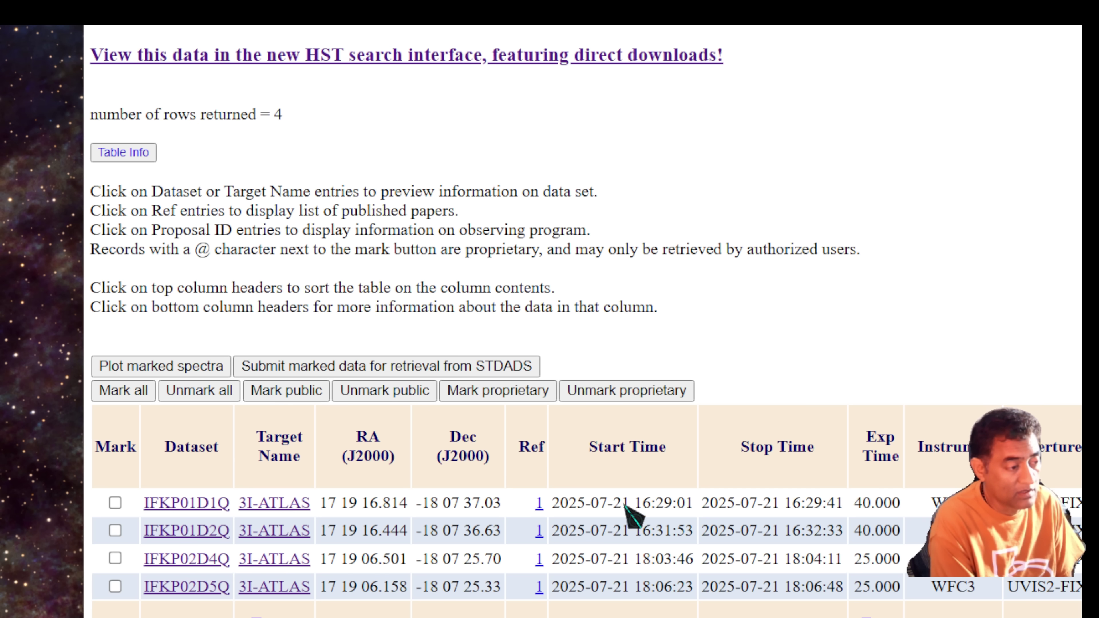
{"action": "left_click_drag", "start_coordinate": [854, 504], "coordinate": [879, 507]}
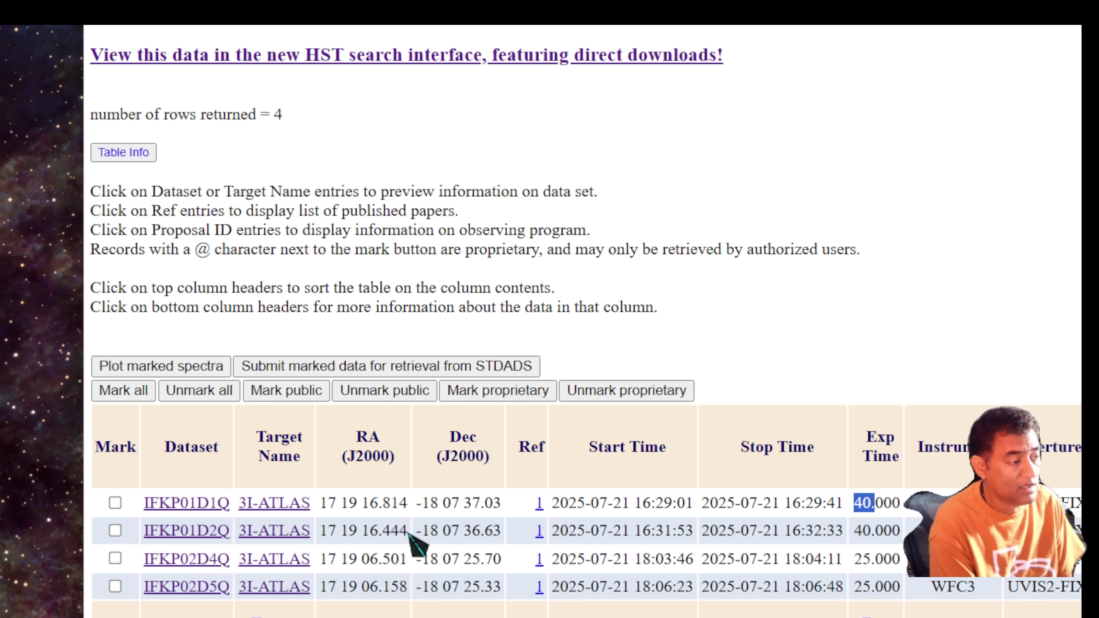
{"action": "left_click_drag", "start_coordinate": [576, 504], "coordinate": [620, 505]}
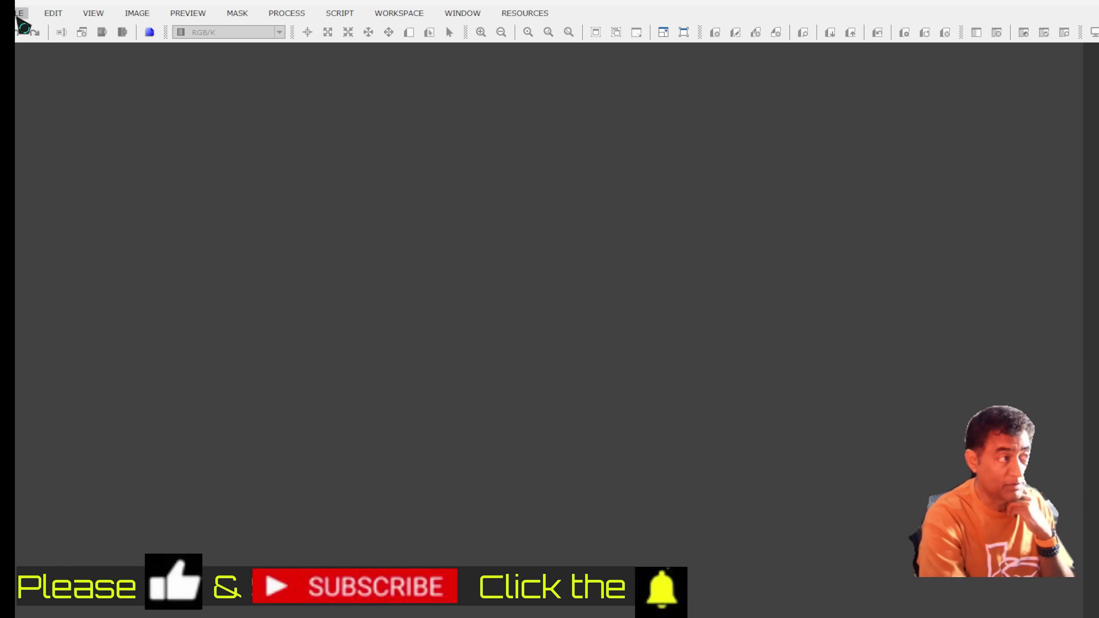
Step: In PixInsight, open ifkp01d1q_drc.xisf from the HUbble_xisf_v2 folder inside 0. Hubble_raw
{"action": "left_click", "coordinate": [18, 15]}
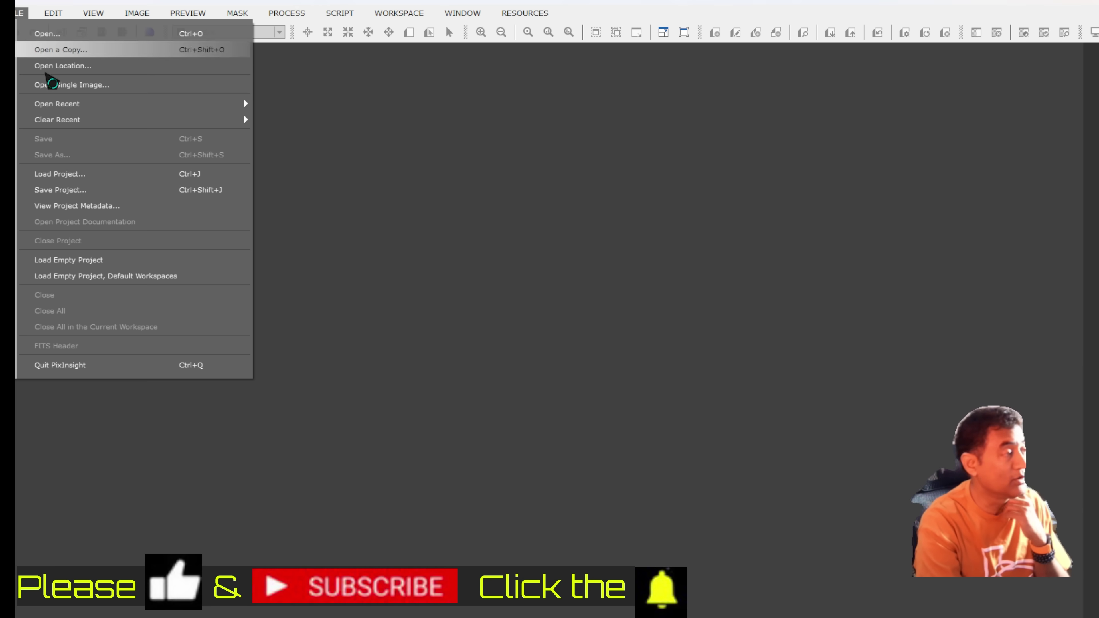
{"action": "left_click", "coordinate": [65, 47]}
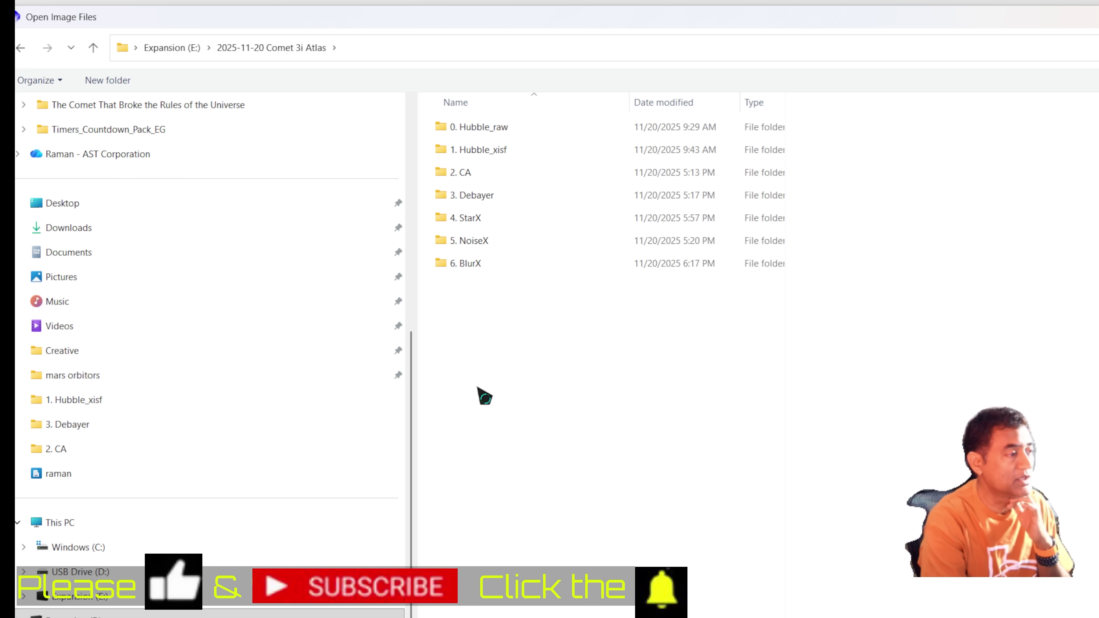
{"action": "double_click", "coordinate": [533, 130]}
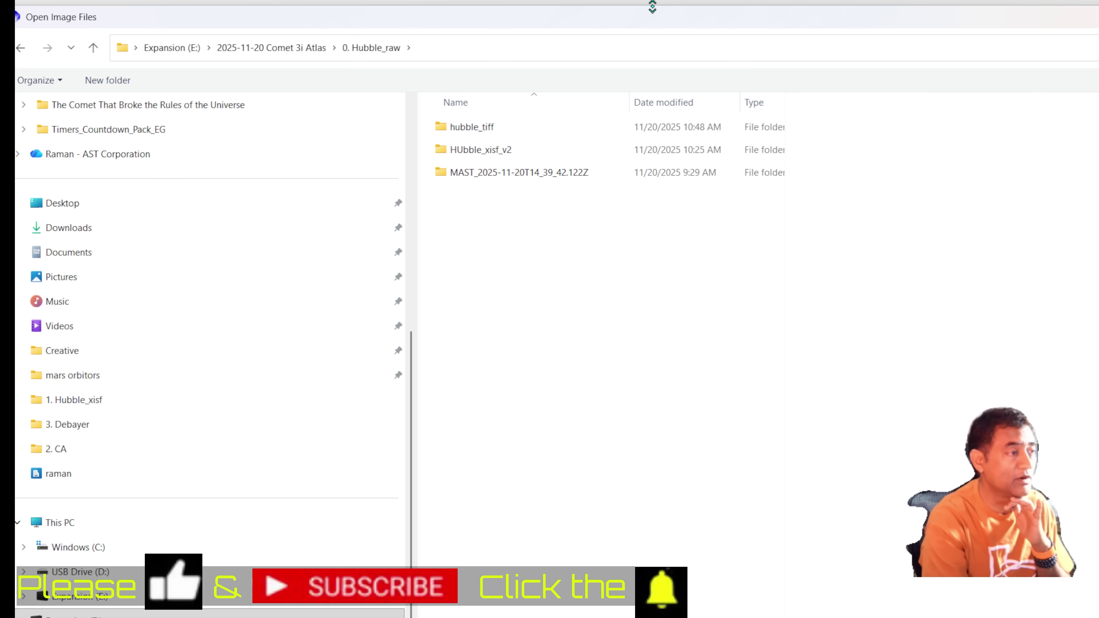
{"action": "double_click", "coordinate": [562, 148]}
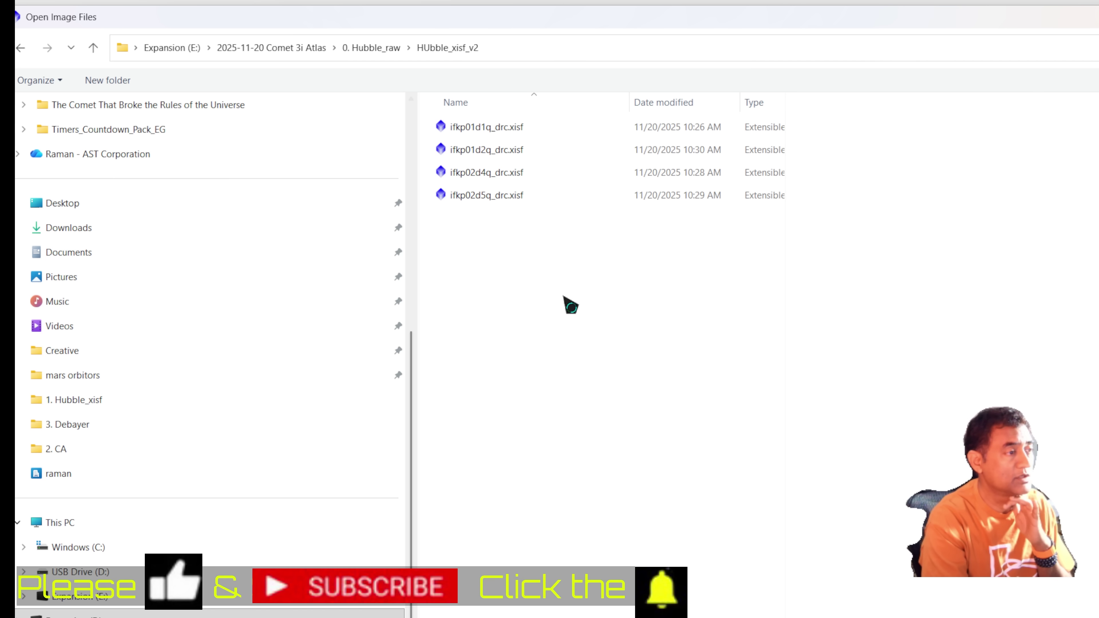
{"action": "left_click", "coordinate": [558, 136]}
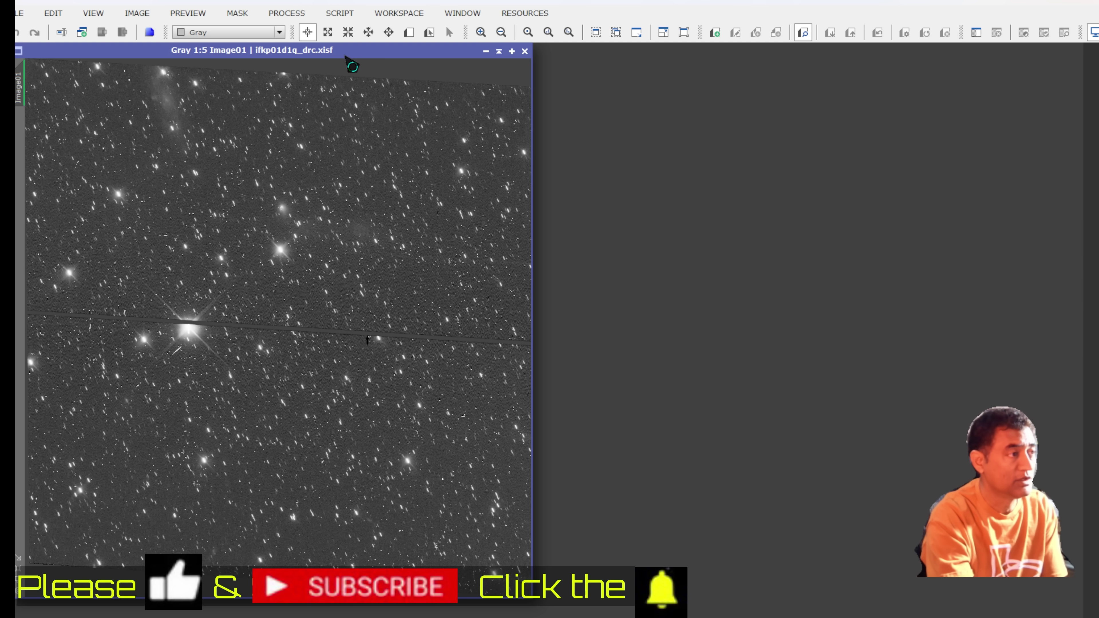
Step: Magnify the comet in ifkp01d1q_drc.xisf to 2:1 and place its window beside the 3I-ATLAS_Hubble_heic2509b.jpg reference picture
{"action": "left_click_drag", "start_coordinate": [551, 104], "coordinate": [616, 112]}
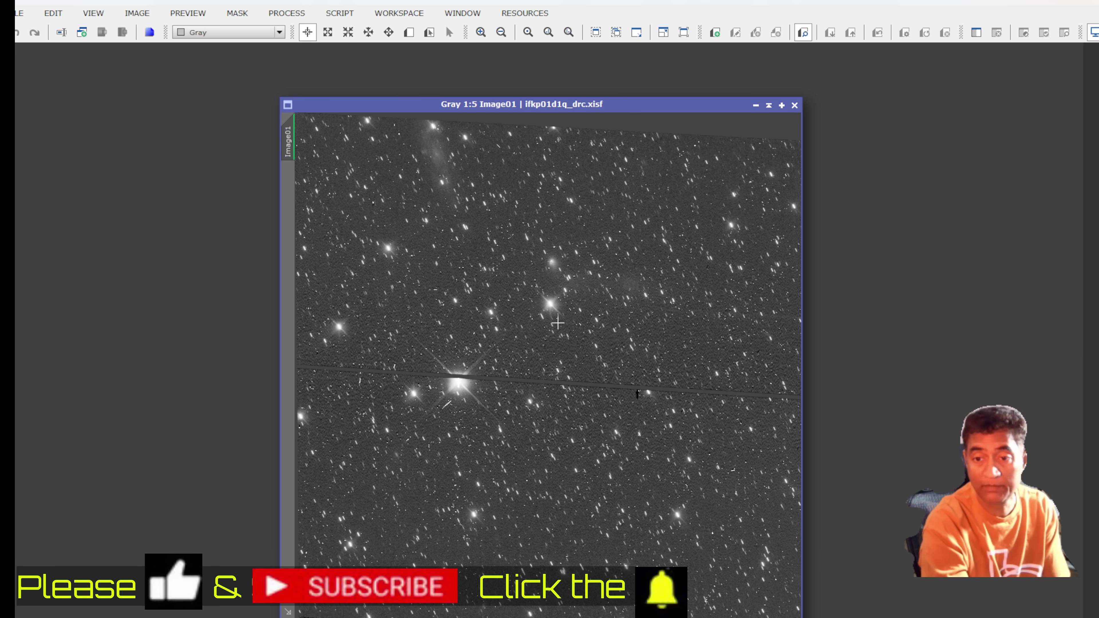
{"action": "scroll", "coordinate": [411, 126], "scroll_direction": "up", "scroll_amount": 5}
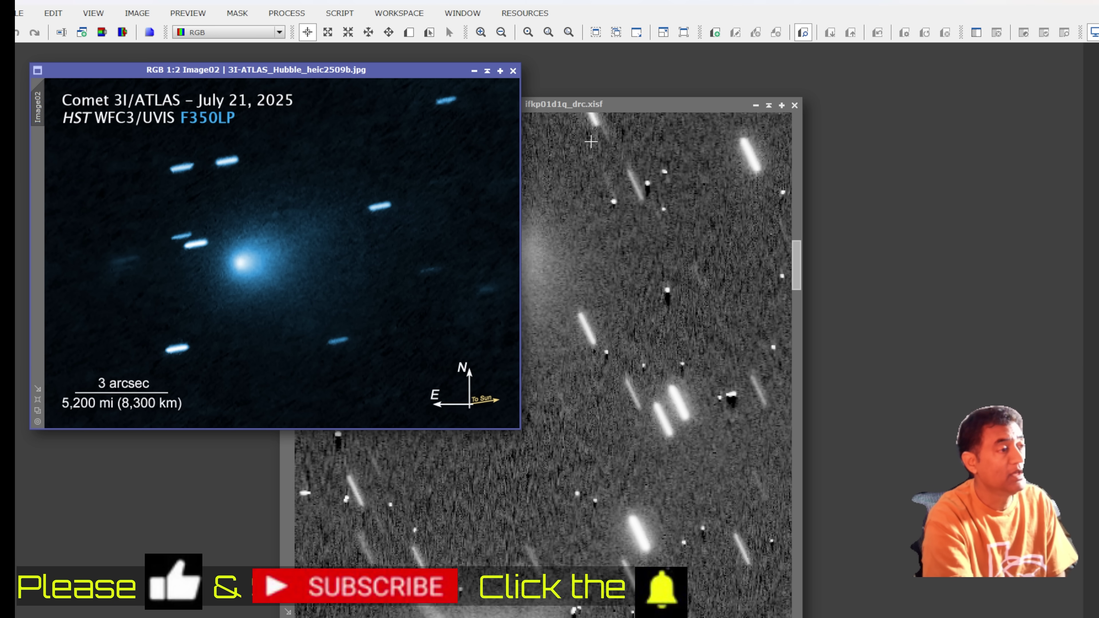
{"action": "left_click", "coordinate": [582, 98]}
{"action": "left_click_drag", "start_coordinate": [582, 99], "coordinate": [834, 76]}
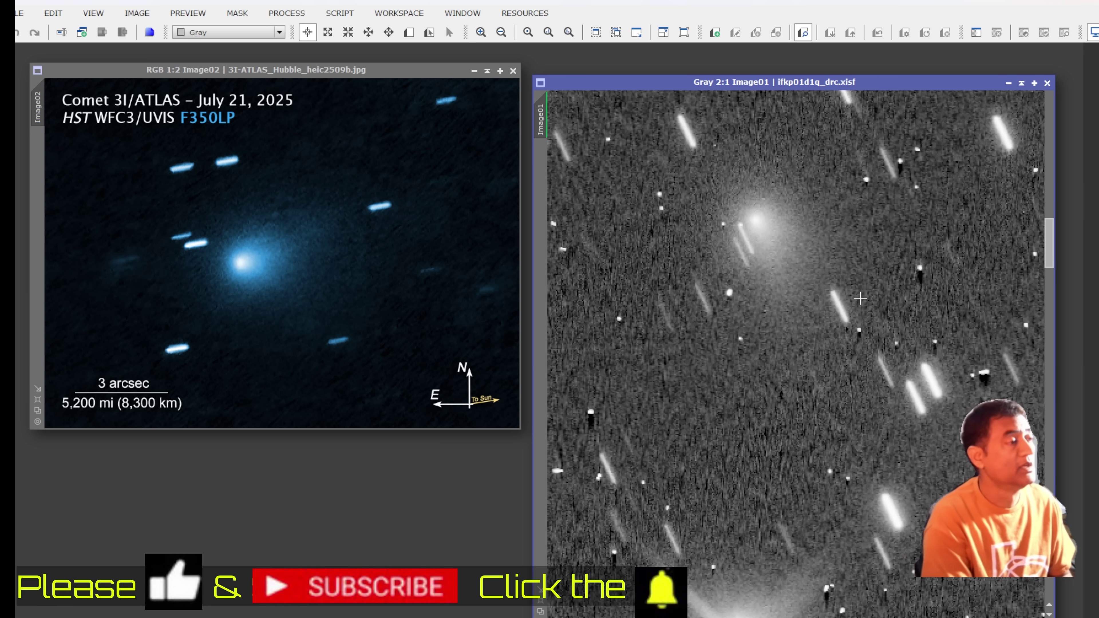
Step: Open ifkp01d1q_flc.xisf from the 1. Hubble_xisf folder to examine the comet at 2:1 magnification, and close the image
{"action": "key", "text": "ctrl+o"}
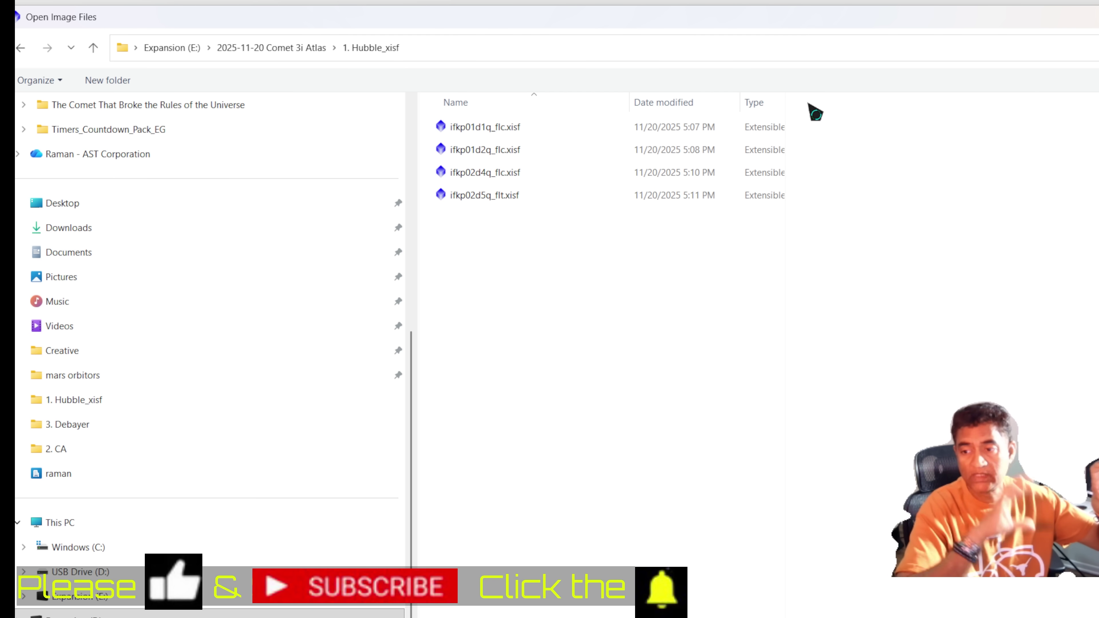
{"action": "left_click", "coordinate": [694, 127]}
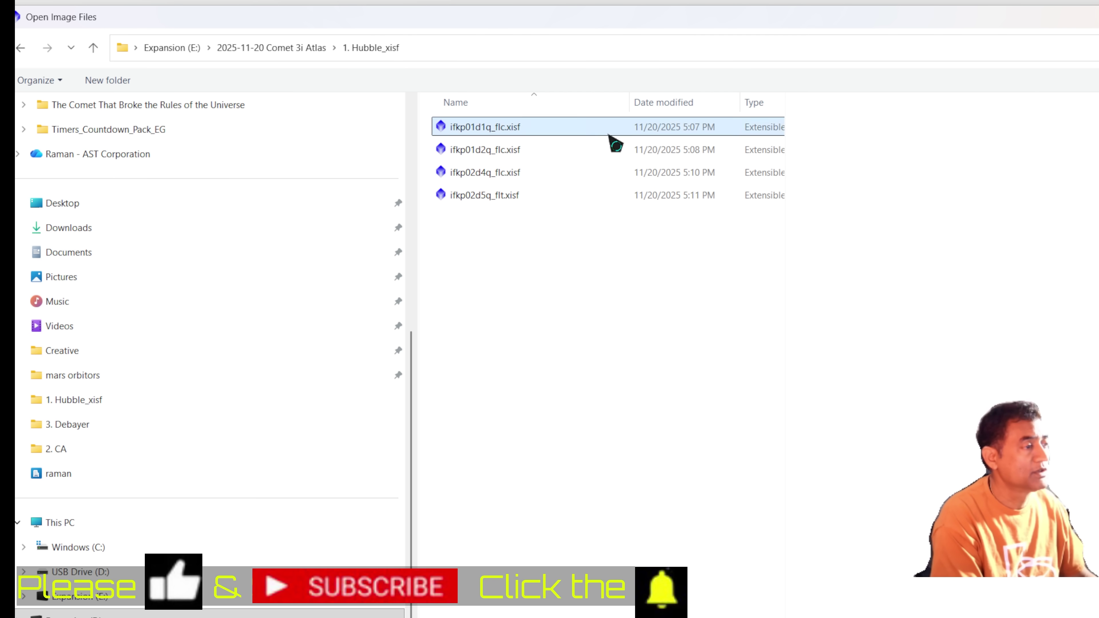
{"action": "key", "text": "Return"}
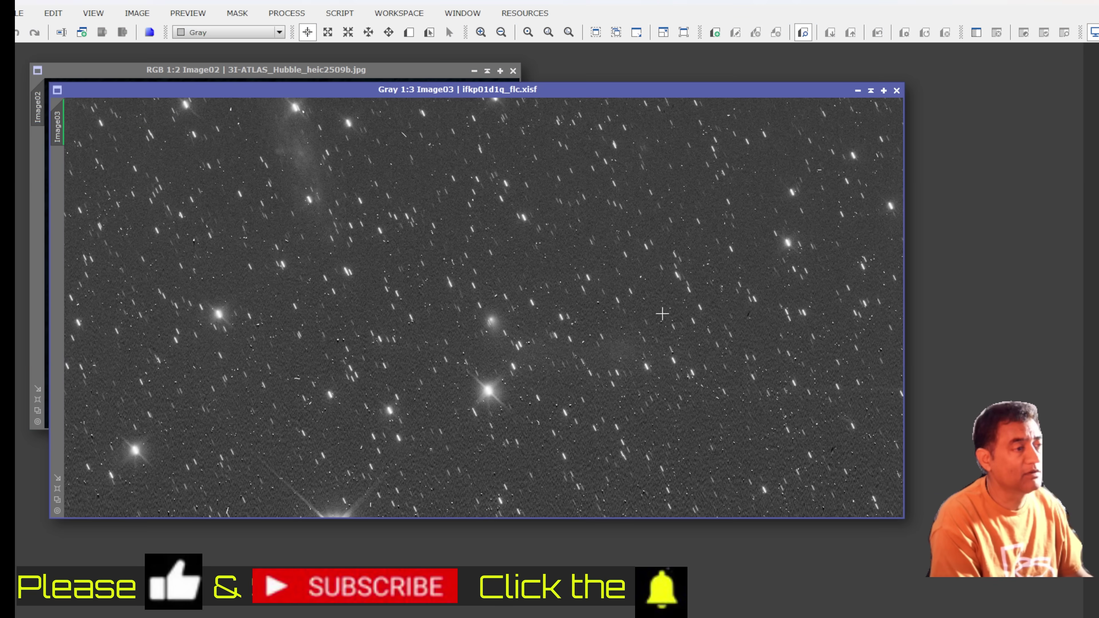
{"action": "left_click_drag", "start_coordinate": [428, 89], "coordinate": [669, 125]}
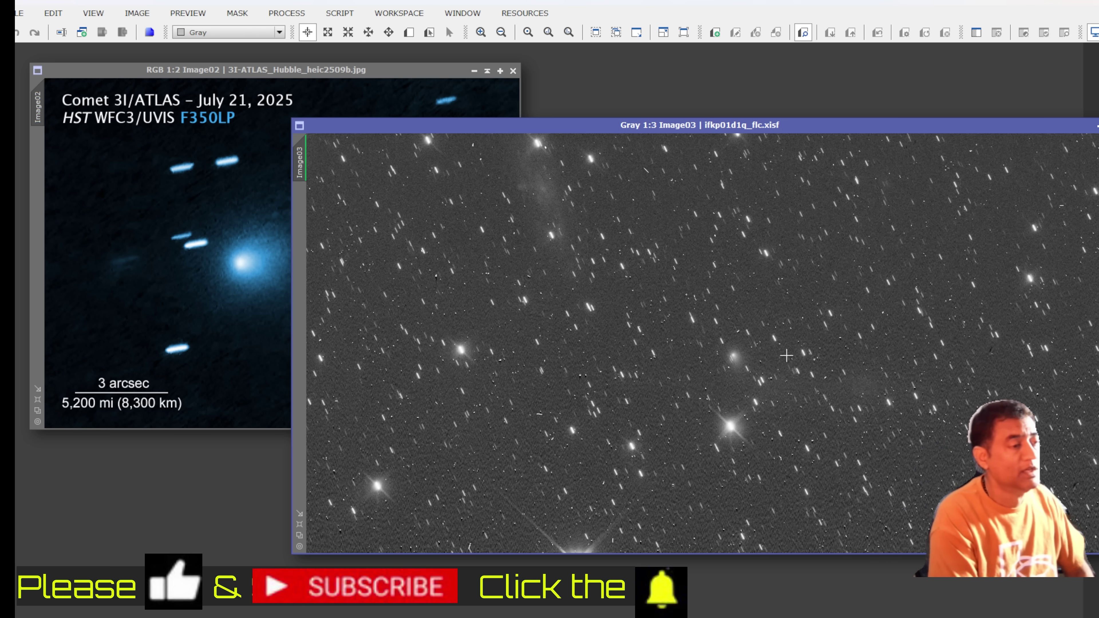
{"action": "scroll", "coordinate": [786, 355], "scroll_direction": "up", "scroll_amount": 3}
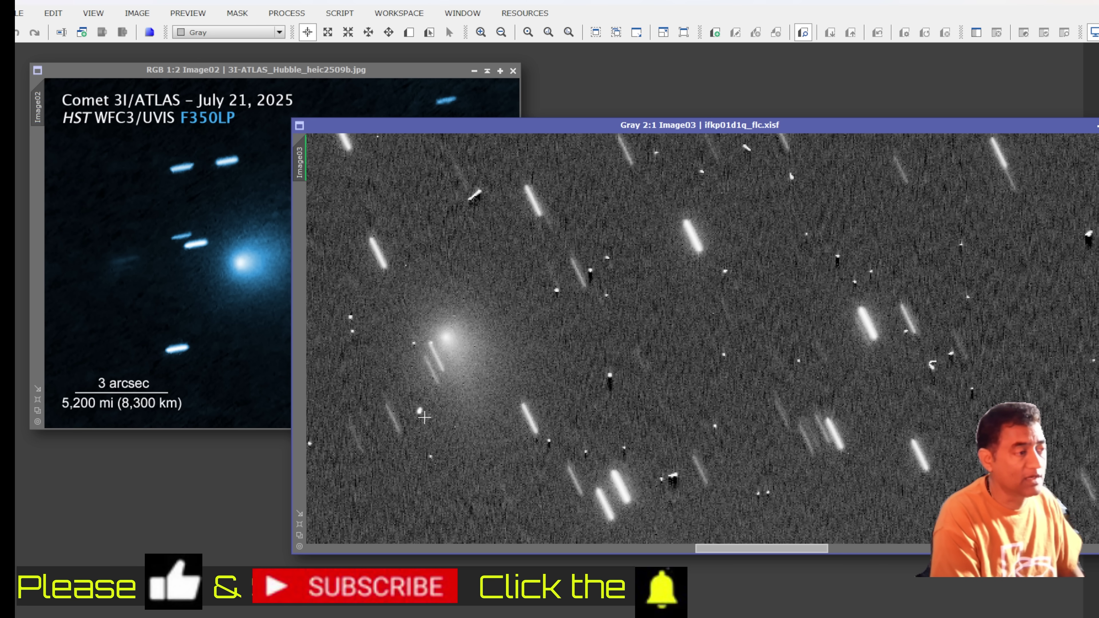
{"action": "scroll", "coordinate": [783, 550], "scroll_direction": "down", "scroll_amount": 3}
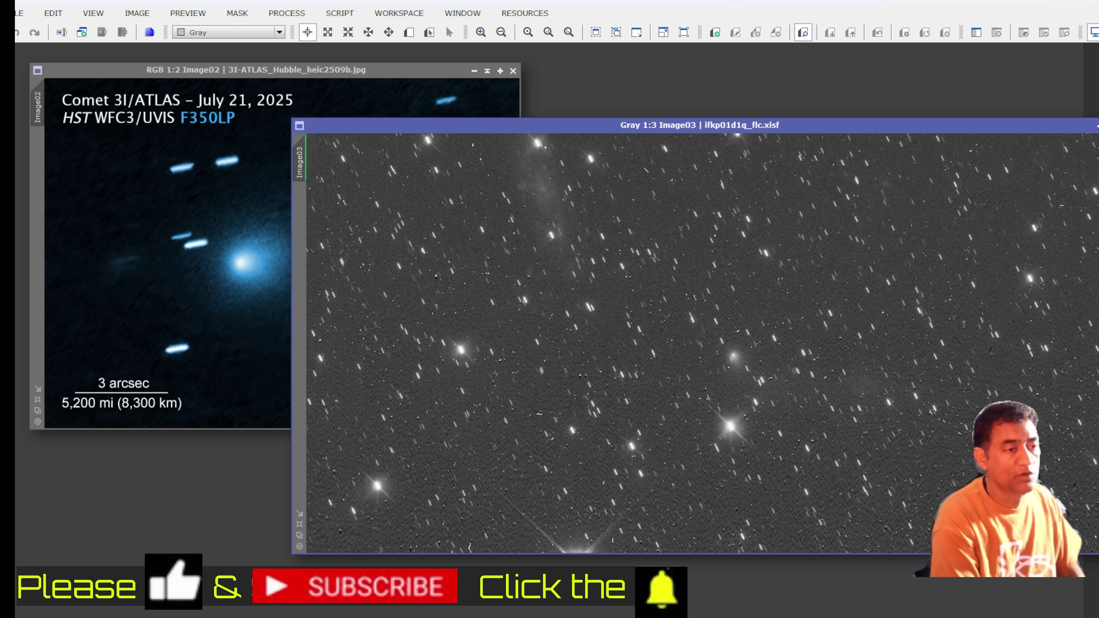
{"action": "key", "text": "ctrl+w"}
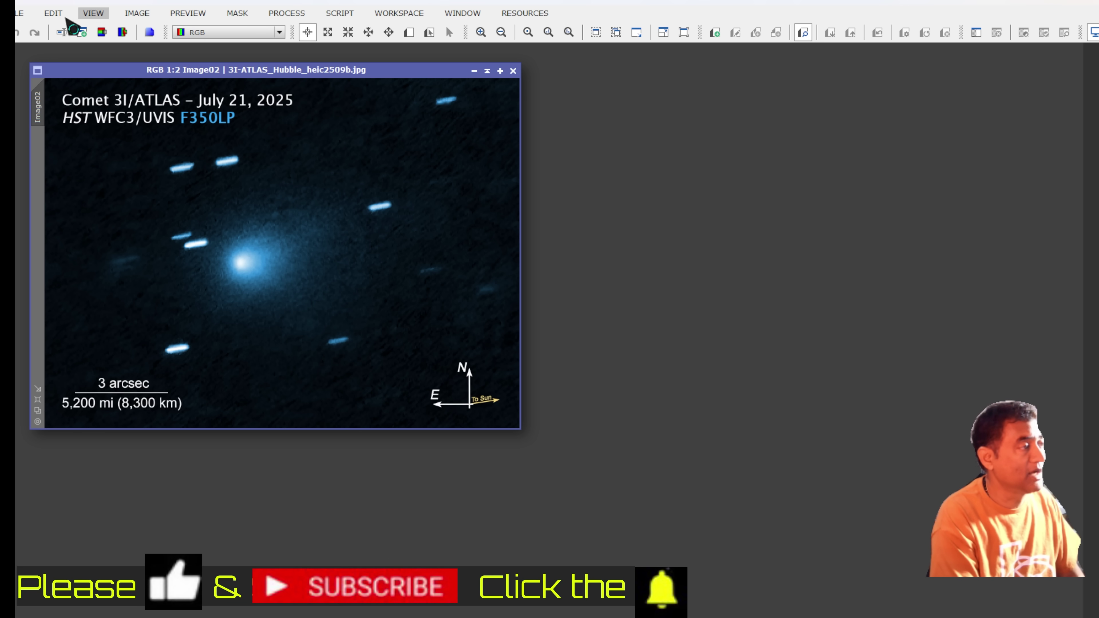
Step: Show the Hubble frames in a Blink window with the comet magnified to 2:1
{"action": "left_click", "coordinate": [19, 13]}
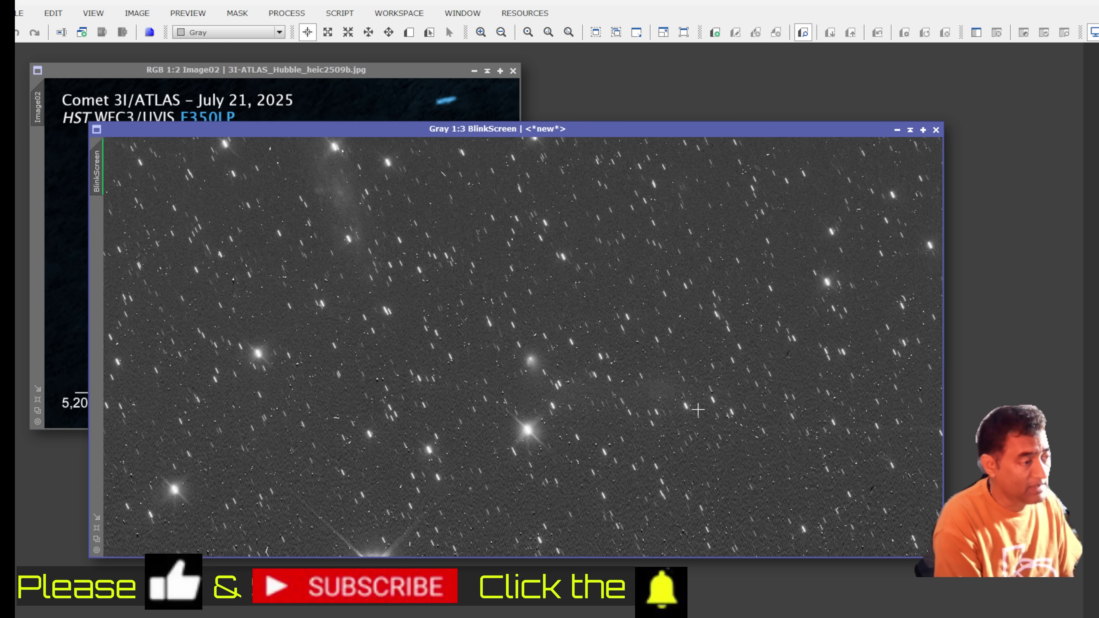
{"action": "scroll", "coordinate": [540, 364], "scroll_direction": "up", "scroll_amount": 2}
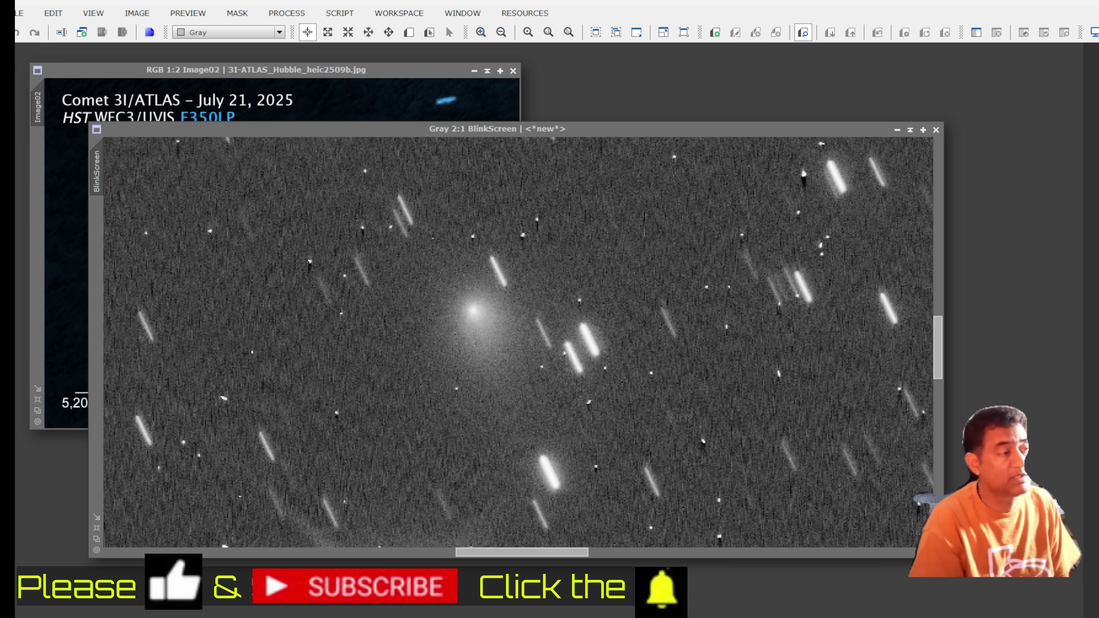
Step: Shrink the Hubble reference picture and the BlinkScreen window, and arrange them side by side with the comet visible in both
{"action": "left_click", "coordinate": [263, 93]}
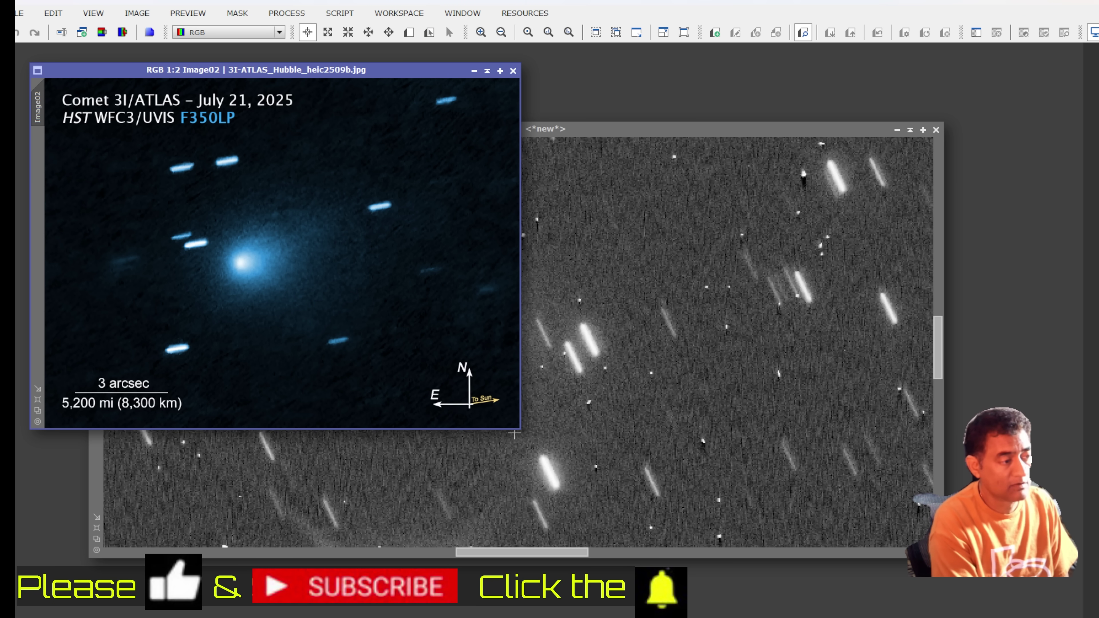
{"action": "left_click_drag", "start_coordinate": [514, 425], "coordinate": [369, 315]}
{"action": "left_click_drag", "start_coordinate": [371, 355], "coordinate": [374, 392]}
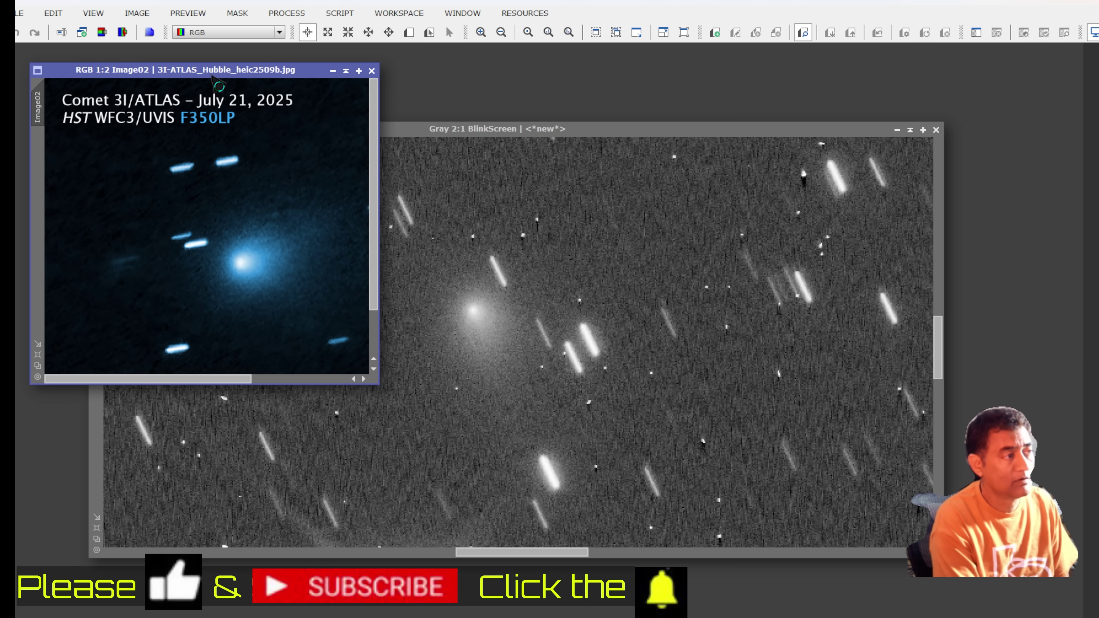
{"action": "left_click_drag", "start_coordinate": [230, 76], "coordinate": [902, 488]}
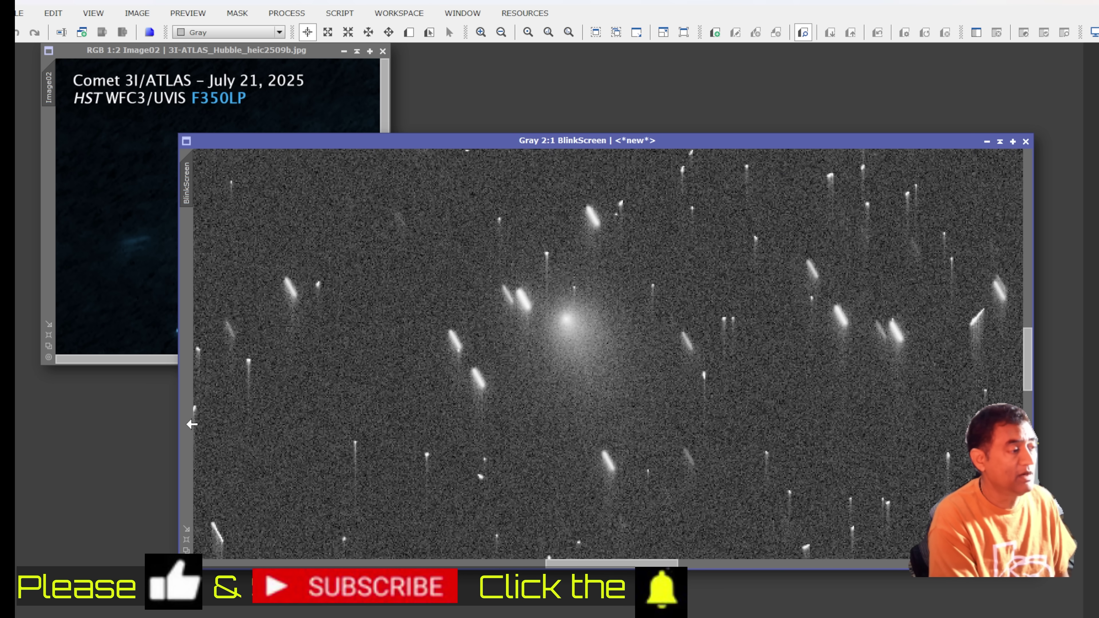
{"action": "left_click_drag", "start_coordinate": [183, 442], "coordinate": [392, 437]}
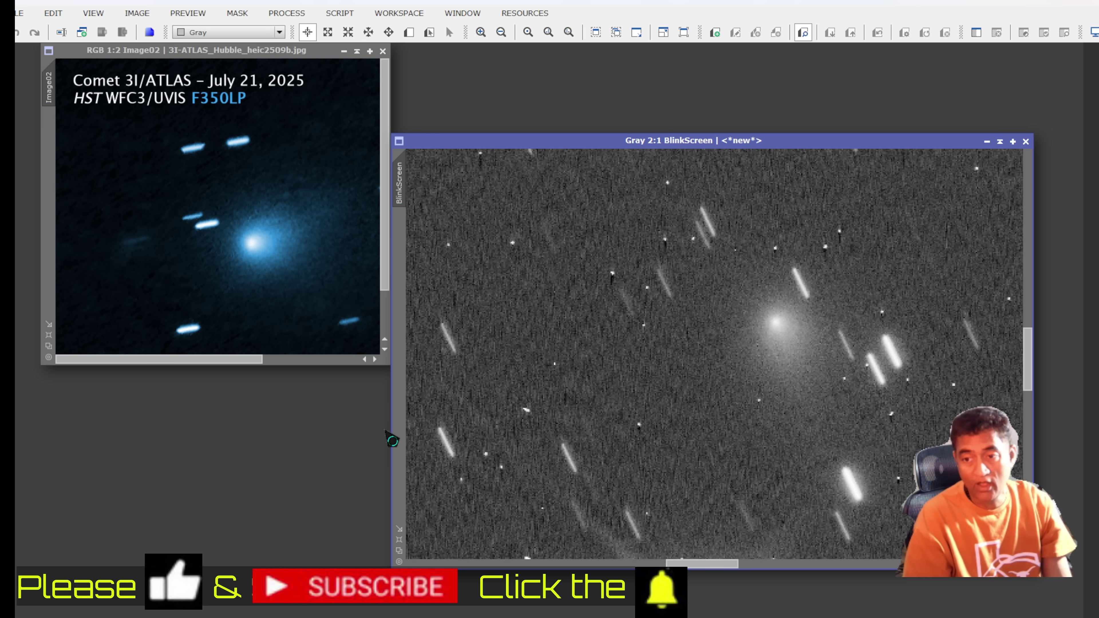
Step: Examine the comet in the gray Hubble Blink frames at 2:1 magnification, positioning the view around it
{"action": "key", "text": "ctrl+shift+z"}
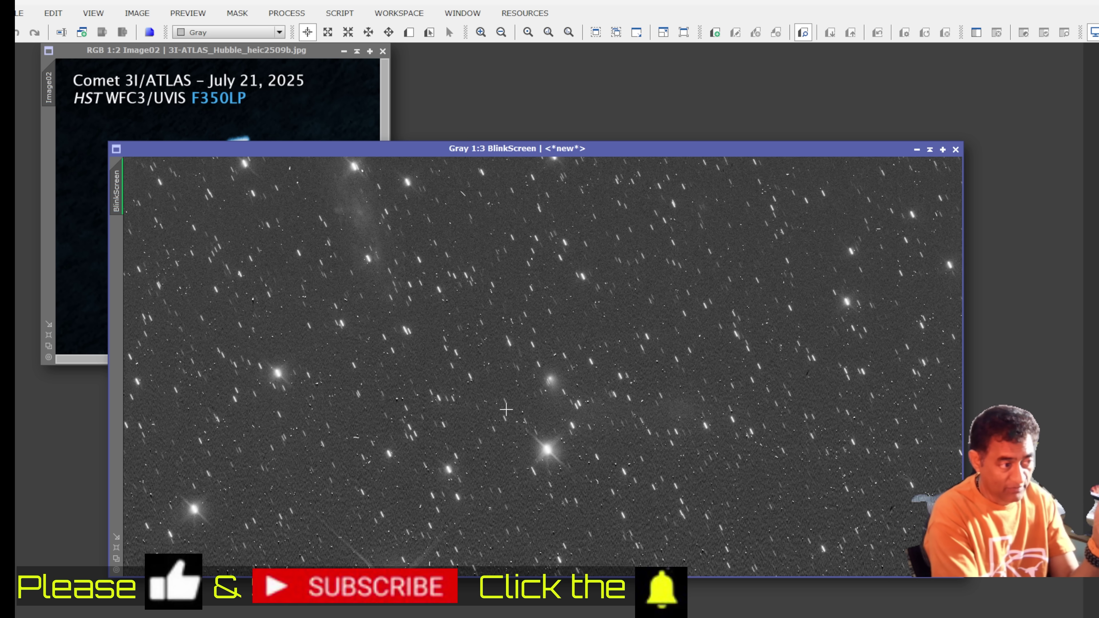
{"action": "scroll", "coordinate": [505, 409], "scroll_direction": "up", "scroll_amount": 3}
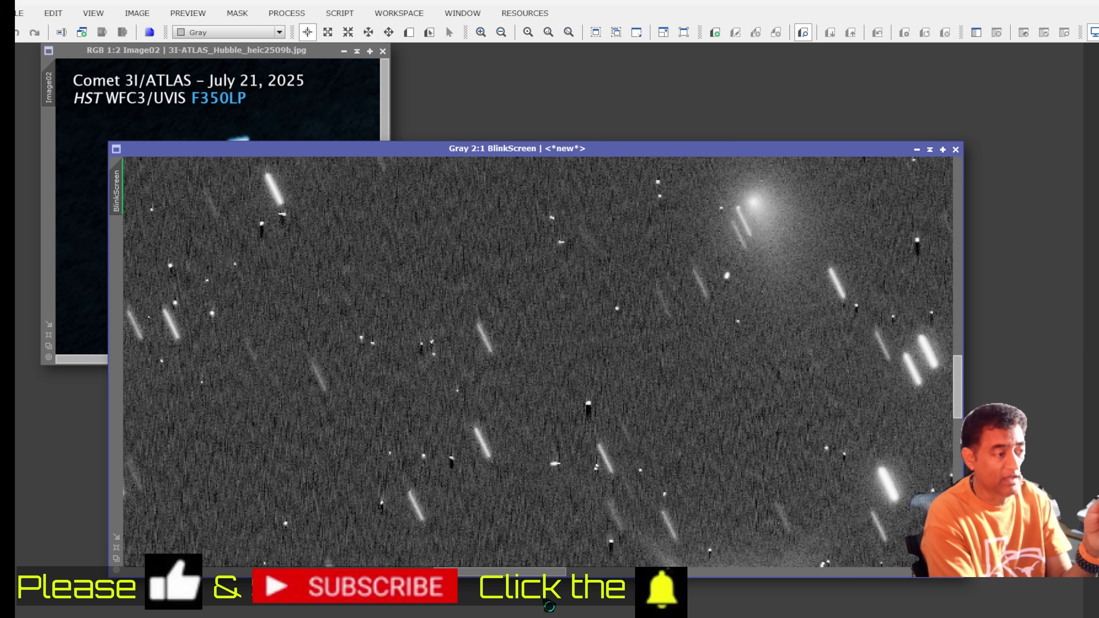
{"action": "left_click_drag", "start_coordinate": [537, 574], "coordinate": [567, 574]}
{"action": "left_click_drag", "start_coordinate": [958, 387], "coordinate": [961, 362]}
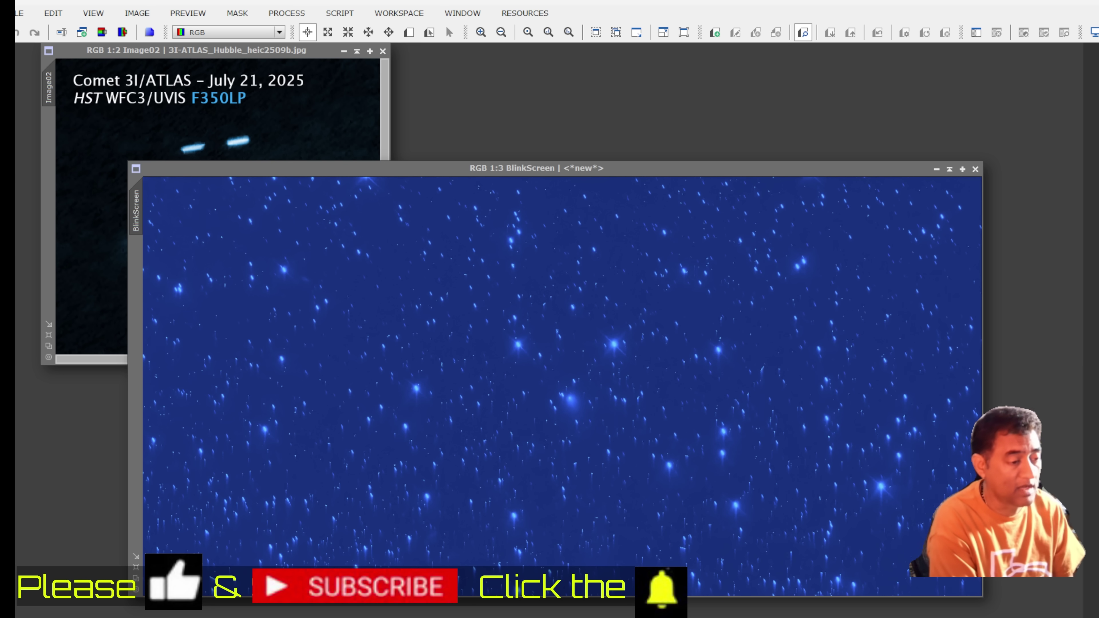
Step: Compare the comet in the blue BlinkScreen frames, magnified up to 7:1, with the Hubble reference picture alongside
{"action": "left_click", "coordinate": [275, 135]}
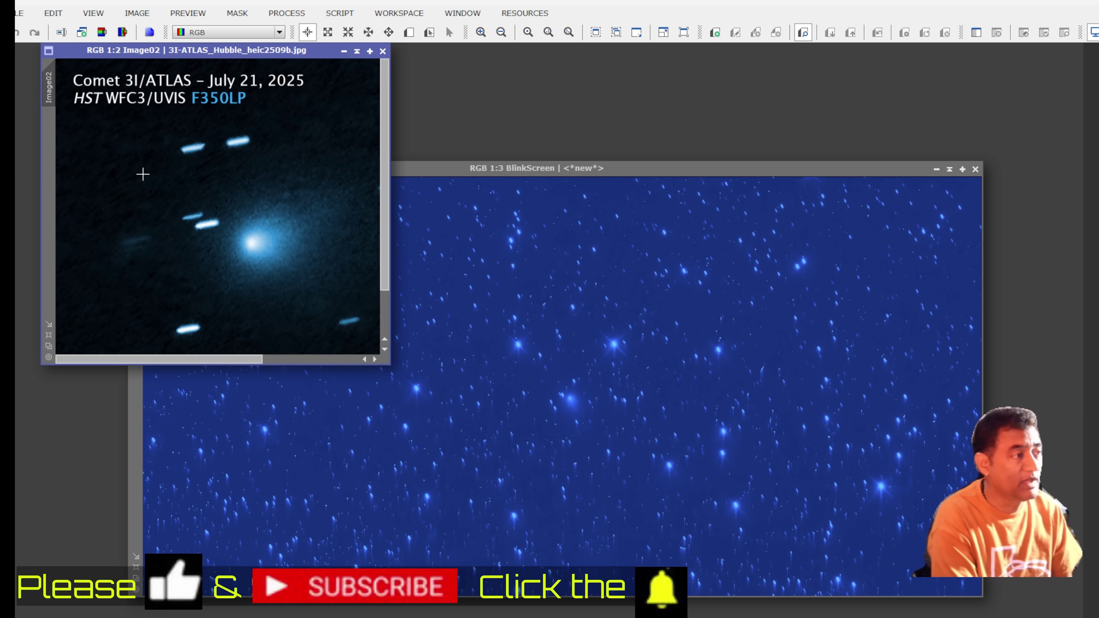
{"action": "left_click", "coordinate": [611, 409]}
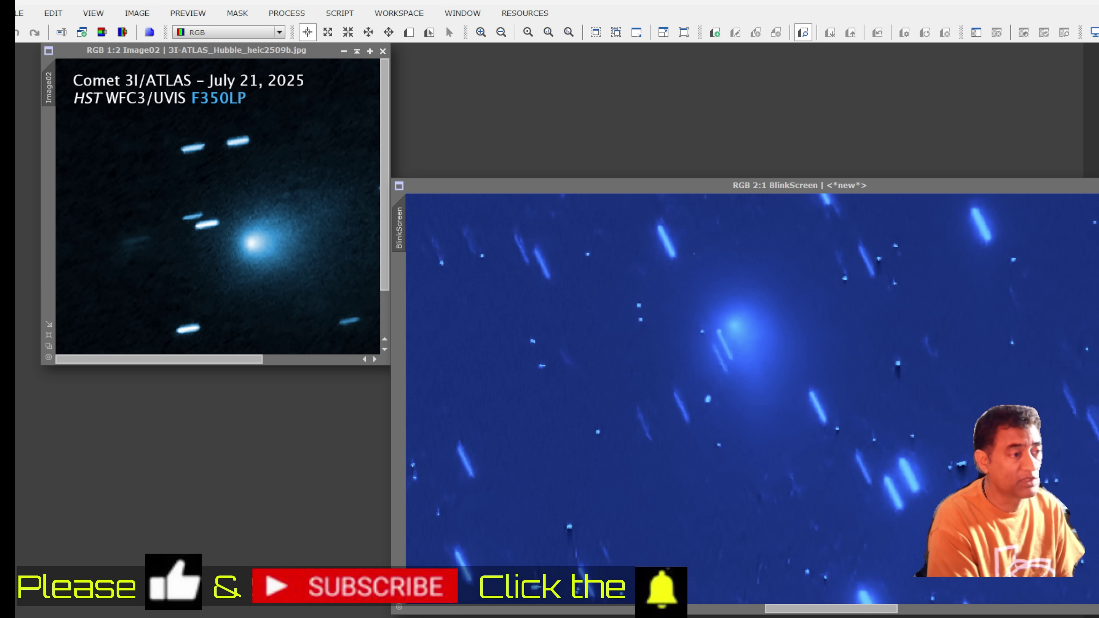
{"action": "scroll", "coordinate": [932, 314], "scroll_direction": "up", "scroll_amount": 1}
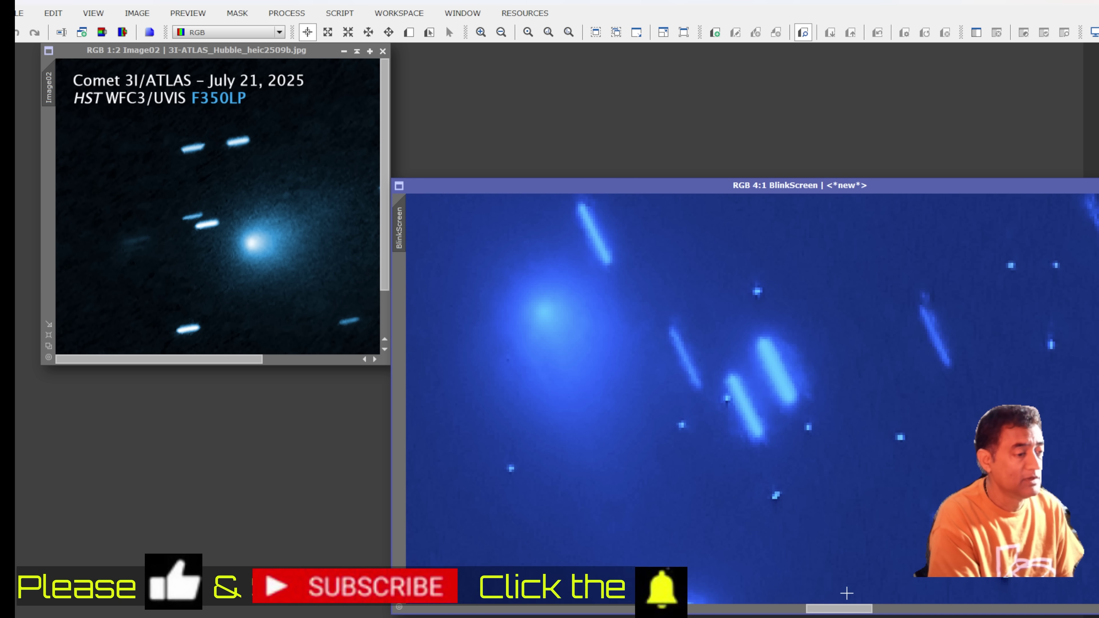
{"action": "scroll", "coordinate": [918, 428], "scroll_direction": "up", "scroll_amount": 1}
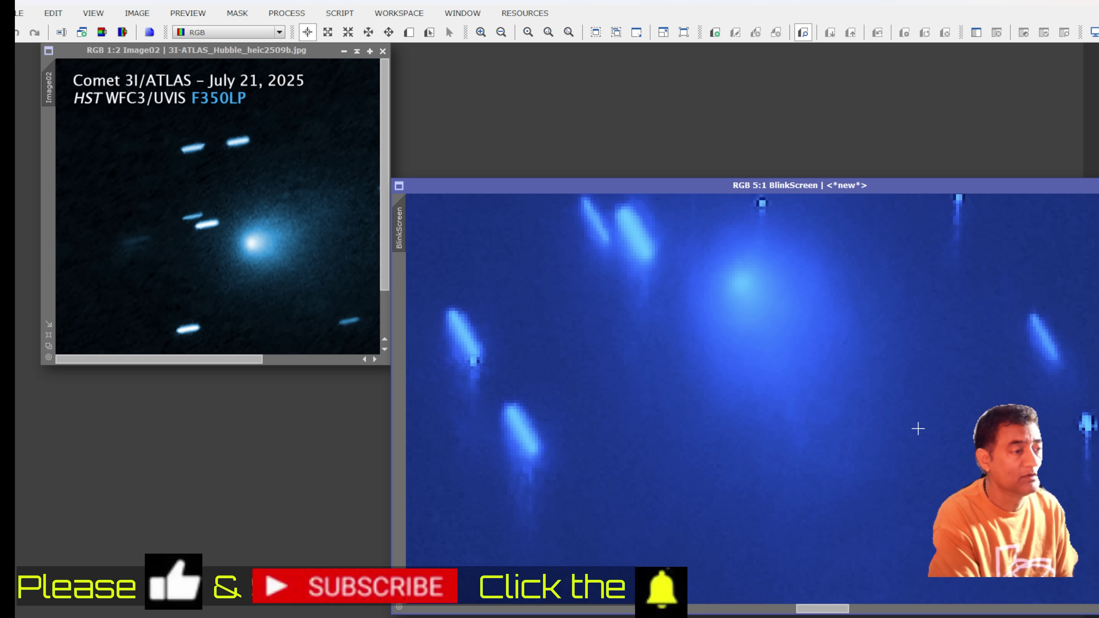
{"action": "scroll", "coordinate": [918, 428], "scroll_direction": "up", "scroll_amount": 1}
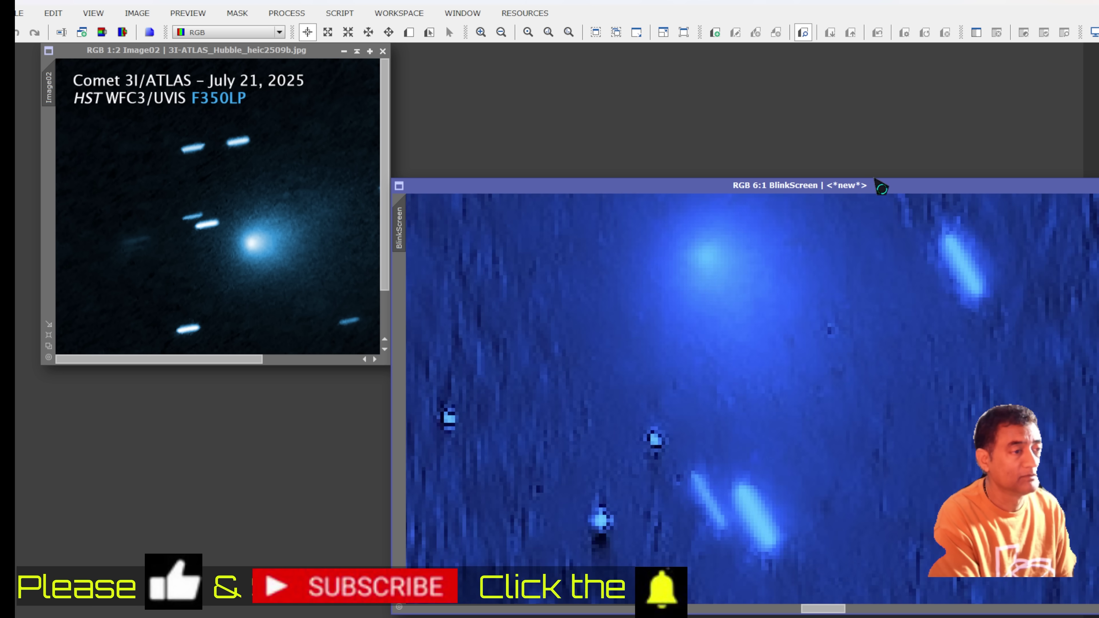
{"action": "left_click_drag", "start_coordinate": [880, 181], "coordinate": [881, 89]}
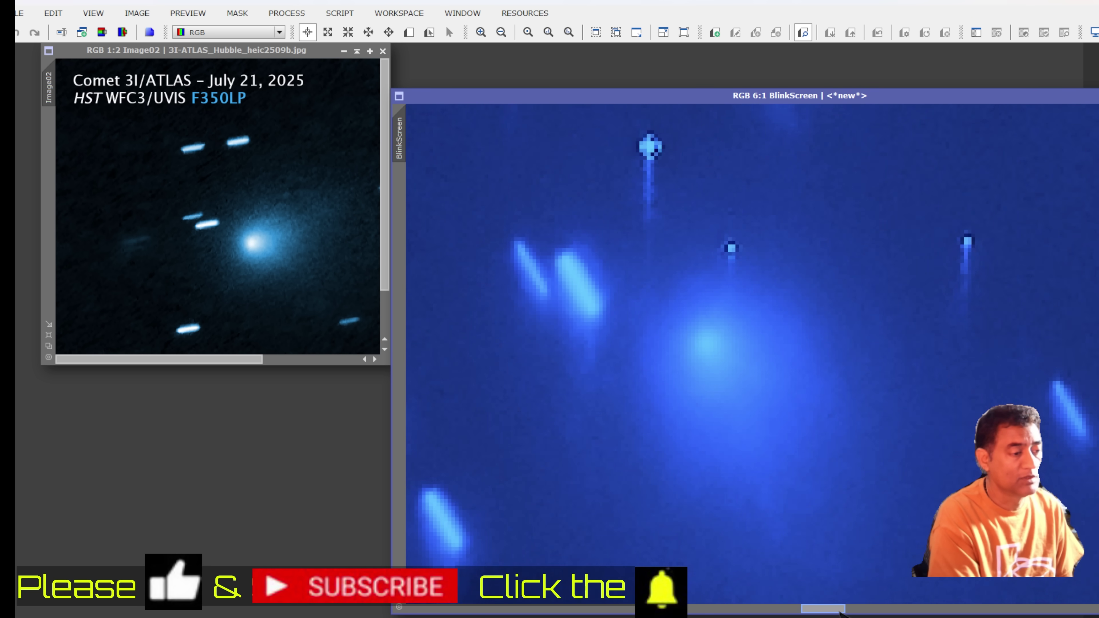
{"action": "scroll", "coordinate": [806, 572], "scroll_direction": "up", "scroll_amount": 1}
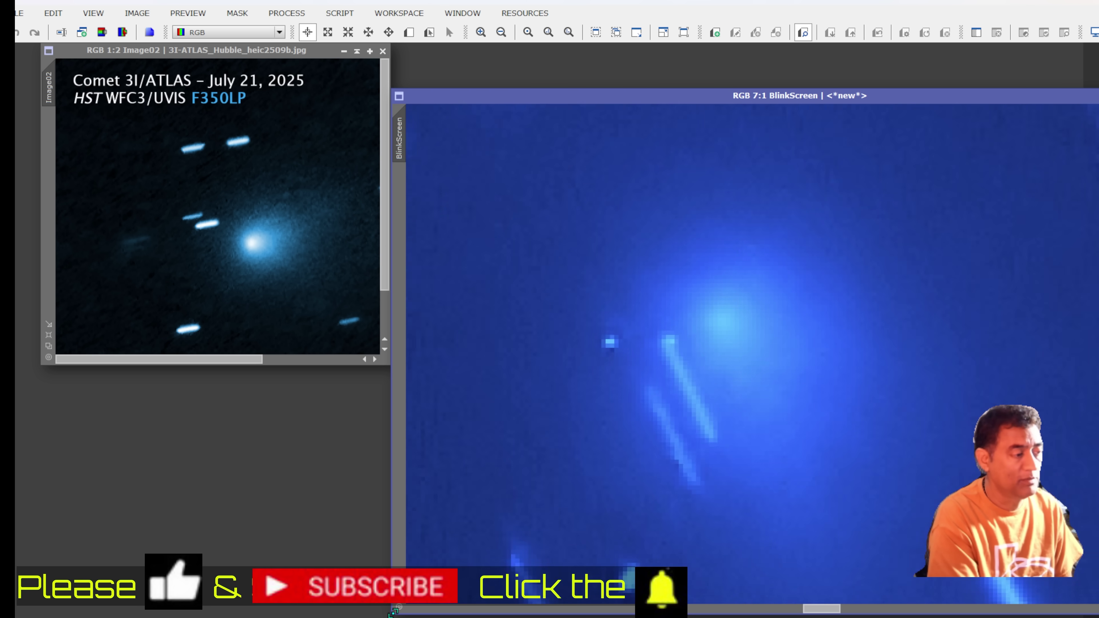
Step: Extend the BlinkScreen view over the reference picture with the comet at 8:1, and bring the reference picture forward for comparison
{"action": "left_click_drag", "start_coordinate": [562, 96], "coordinate": [414, 95]}
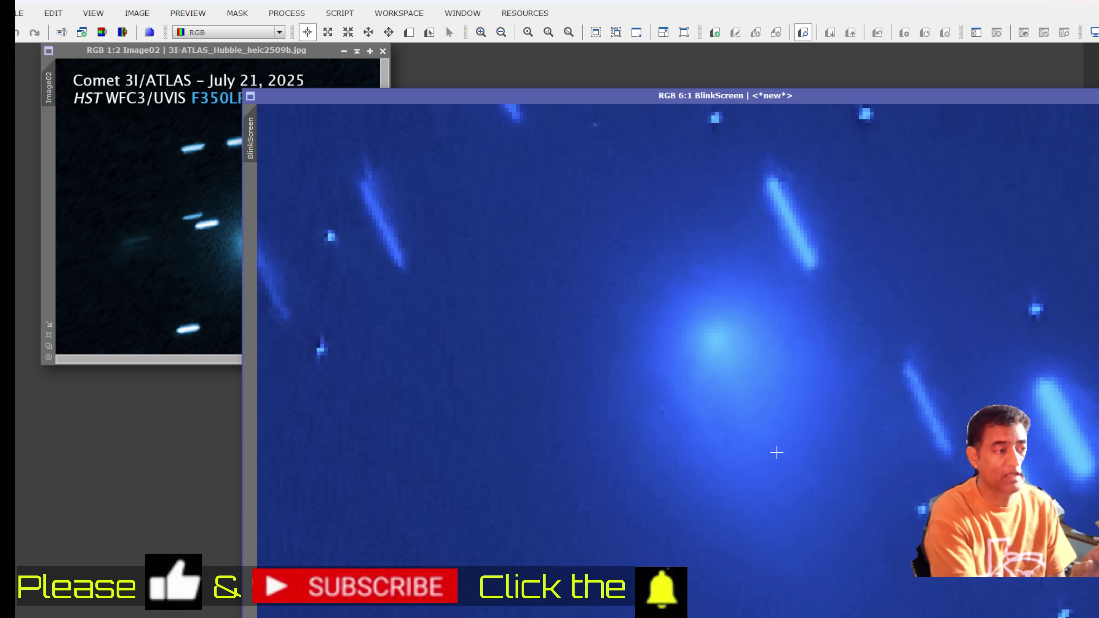
{"action": "scroll", "coordinate": [776, 453], "scroll_direction": "up", "scroll_amount": 1}
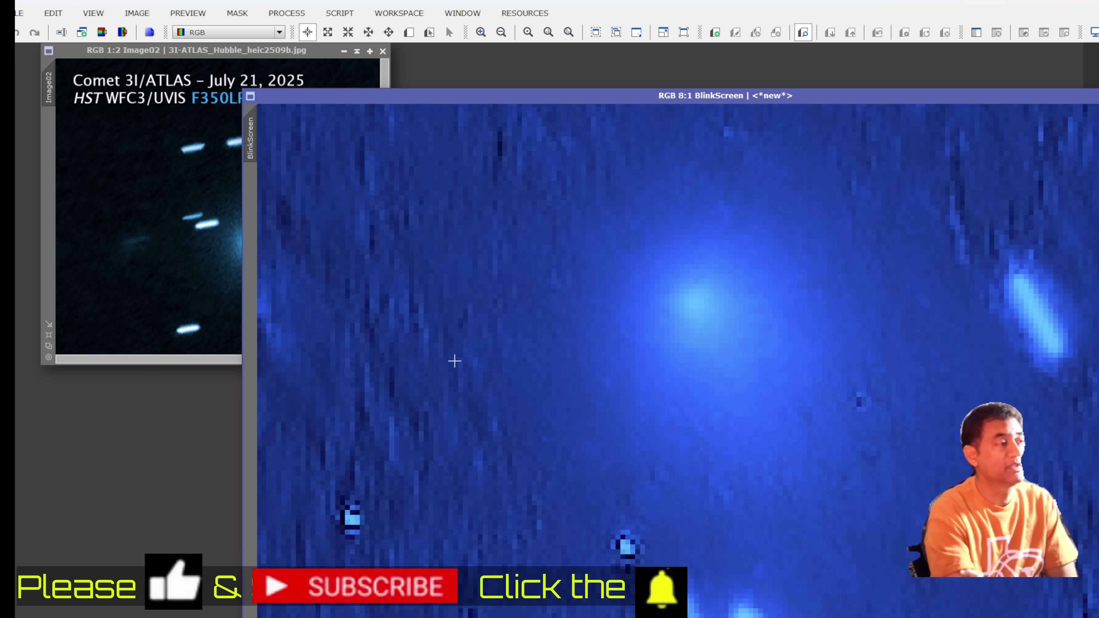
{"action": "left_click", "coordinate": [164, 206]}
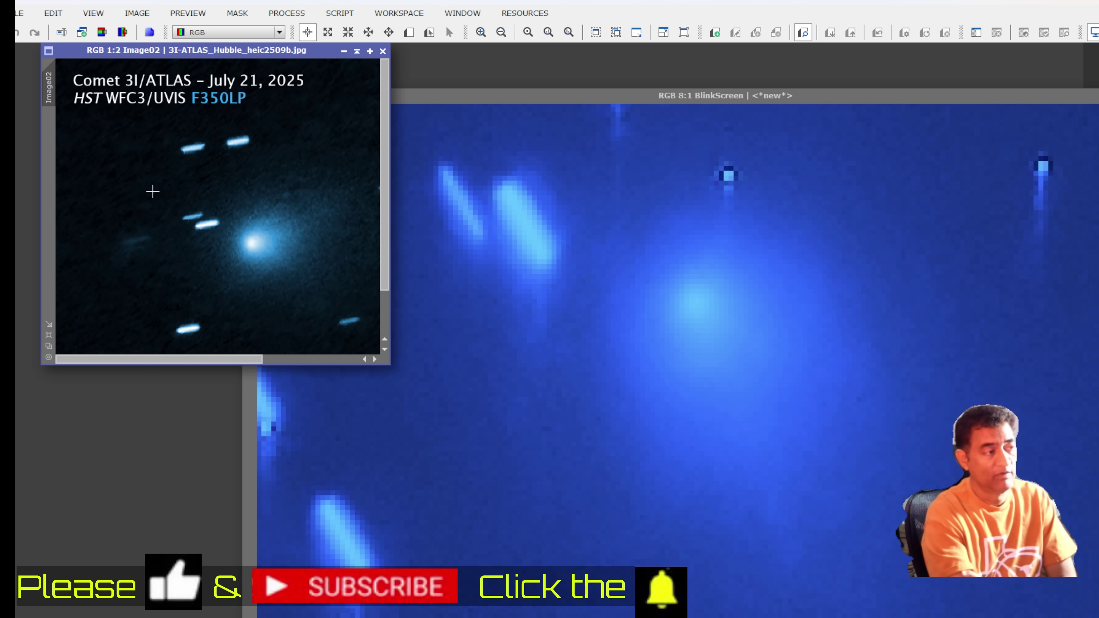
{"action": "left_click_drag", "start_coordinate": [239, 359], "coordinate": [248, 360]}
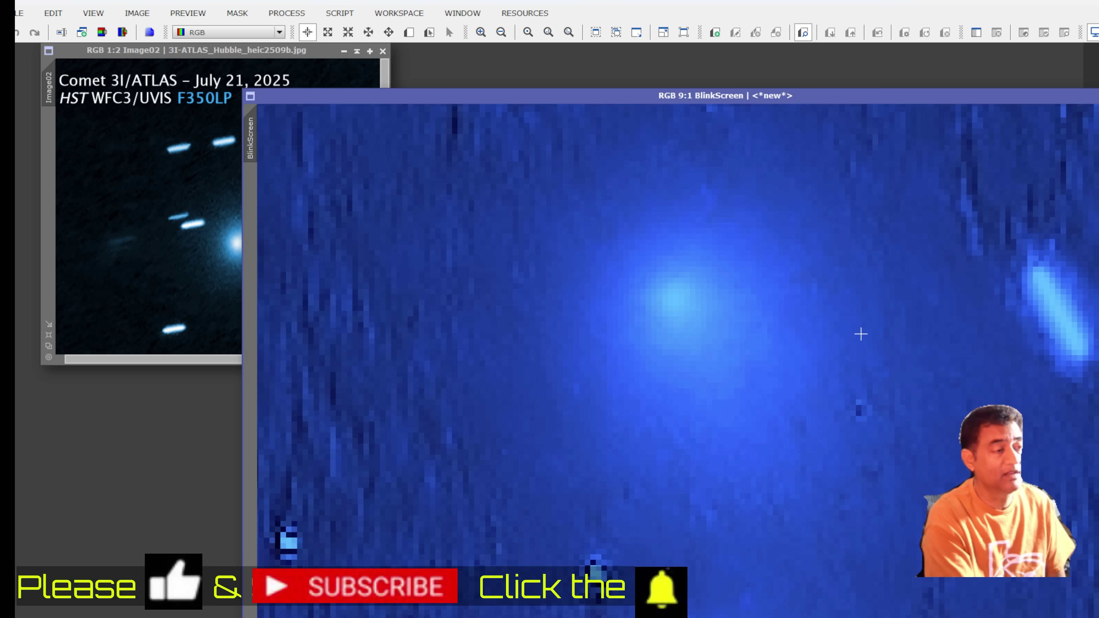
Step: Compare the wider star field around the comet in BlinkScreen, at 1:2 to 2:1, with the star trails in the Hubble reference picture
{"action": "scroll", "coordinate": [862, 334], "scroll_direction": "down", "scroll_amount": 3}
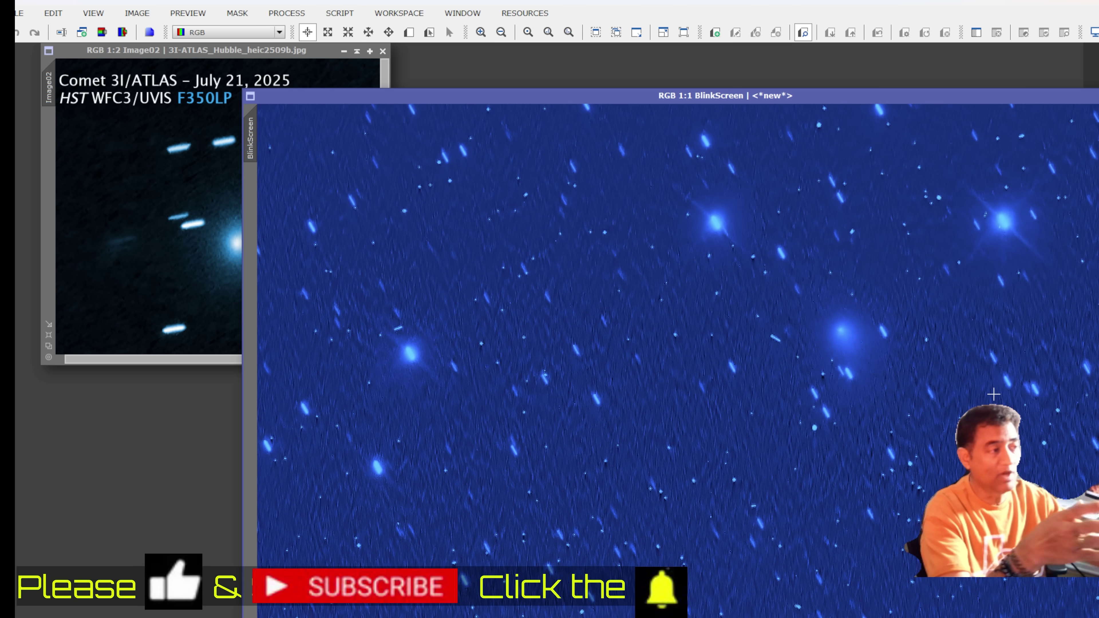
{"action": "left_click", "coordinate": [175, 222]}
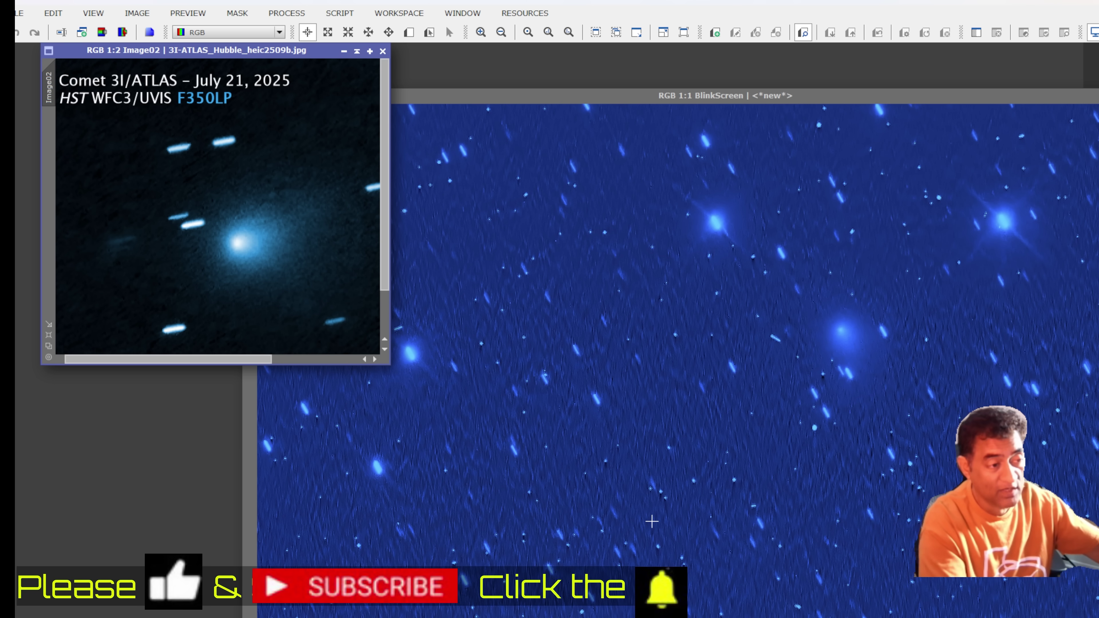
{"action": "left_click", "coordinate": [858, 369]}
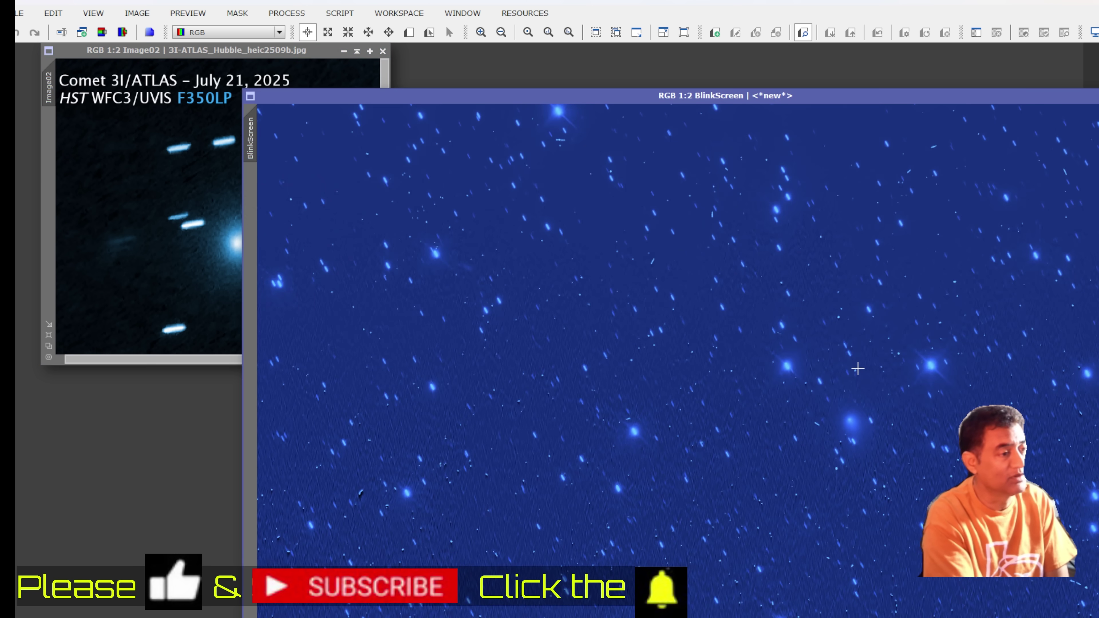
{"action": "scroll", "coordinate": [855, 376], "scroll_direction": "up", "scroll_amount": 1}
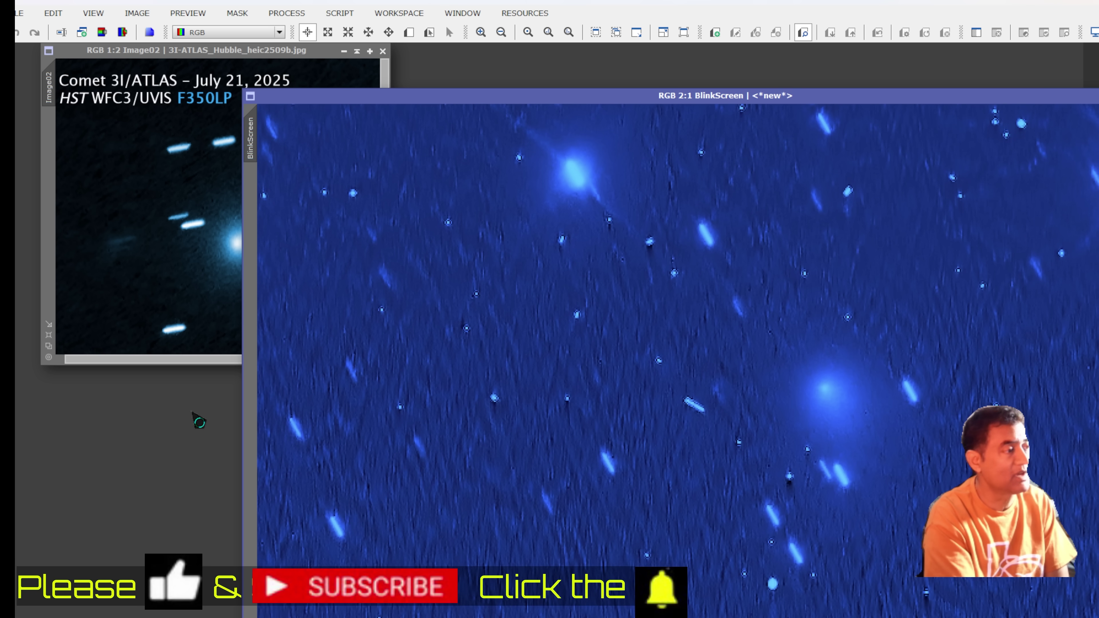
{"action": "left_click", "coordinate": [188, 302]}
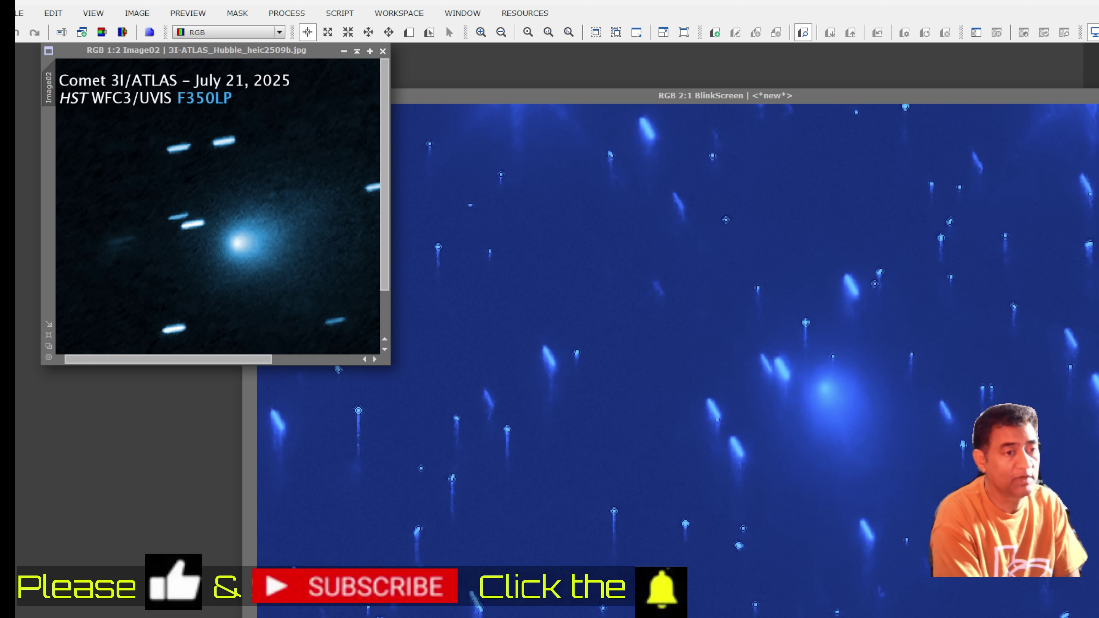
Step: Examine the comet's coma across the blue BlinkScreen frames at 7:1 and 5:1, raising the window for more viewing room
{"action": "scroll", "coordinate": [932, 421], "scroll_direction": "up", "scroll_amount": 1}
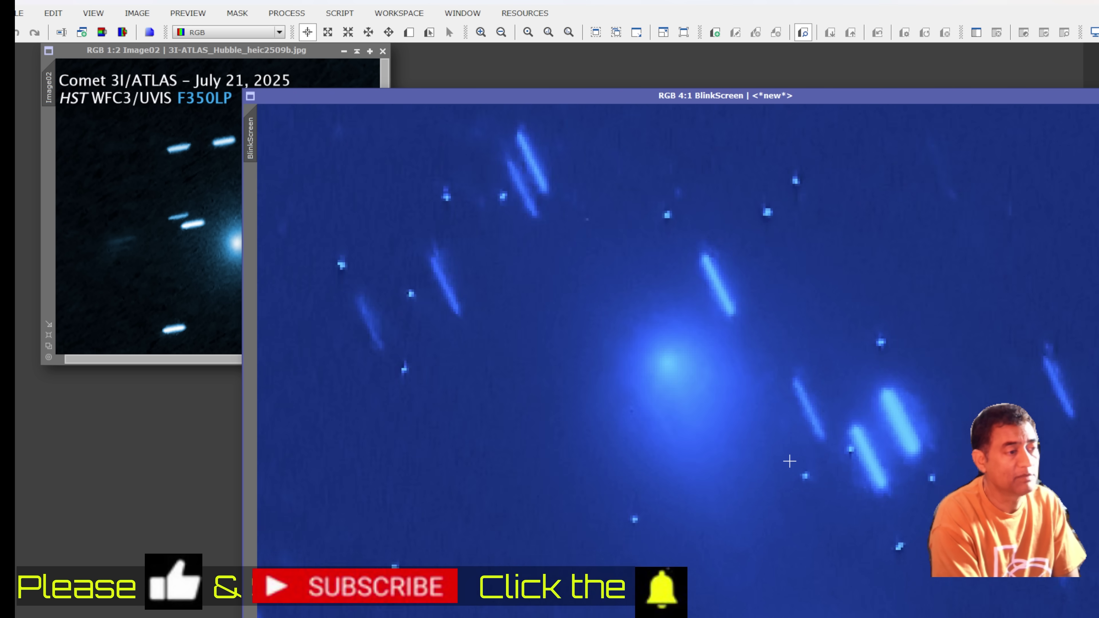
{"action": "scroll", "coordinate": [790, 460], "scroll_direction": "up", "scroll_amount": 3}
{"action": "scroll", "coordinate": [790, 460], "scroll_direction": "up", "scroll_amount": 1}
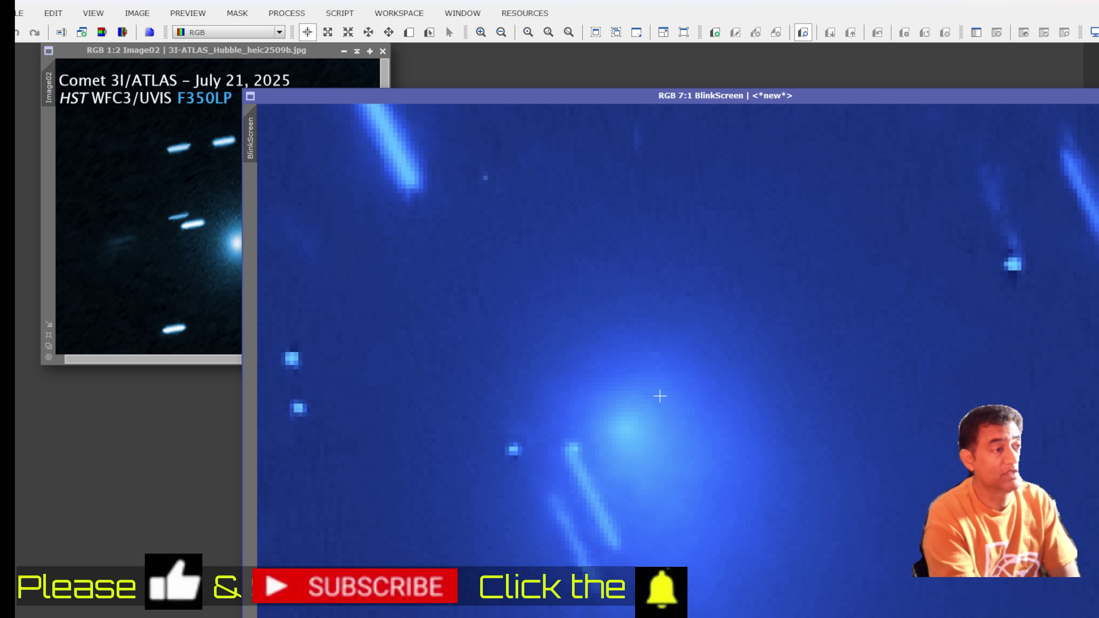
{"action": "left_click_drag", "start_coordinate": [428, 94], "coordinate": [421, 63]}
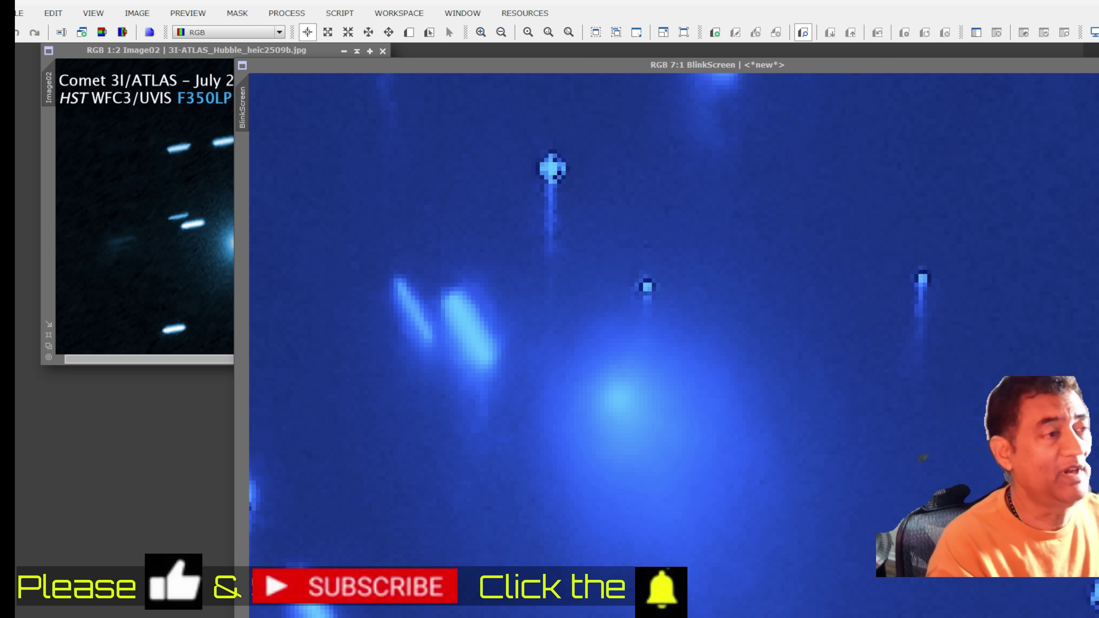
{"action": "scroll", "coordinate": [805, 437], "scroll_direction": "down", "scroll_amount": 5}
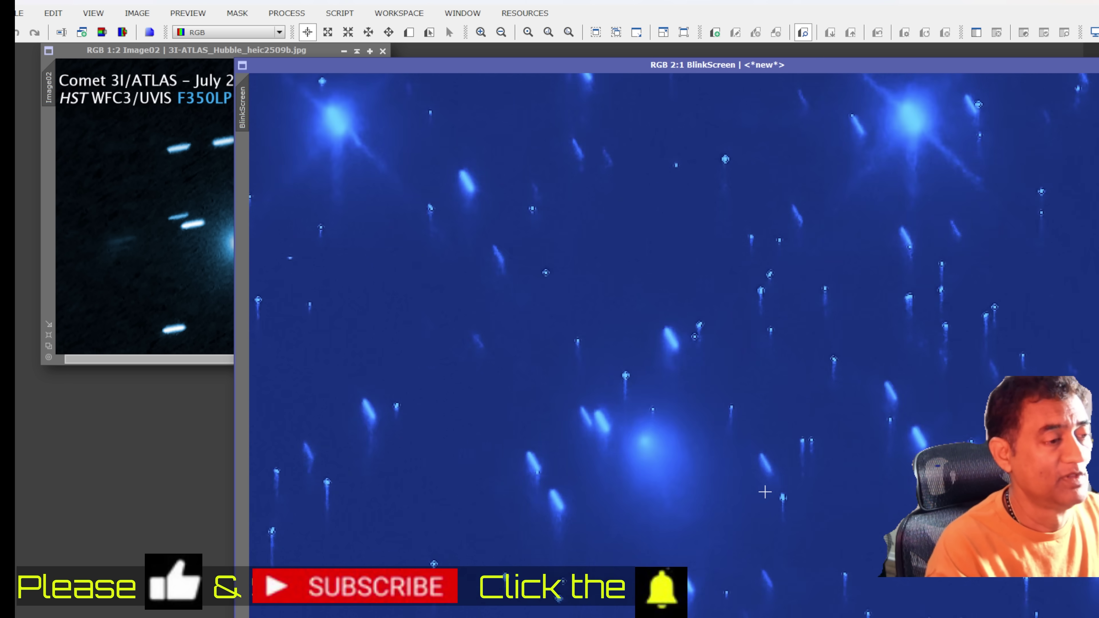
{"action": "scroll", "coordinate": [764, 492], "scroll_direction": "up", "scroll_amount": 1}
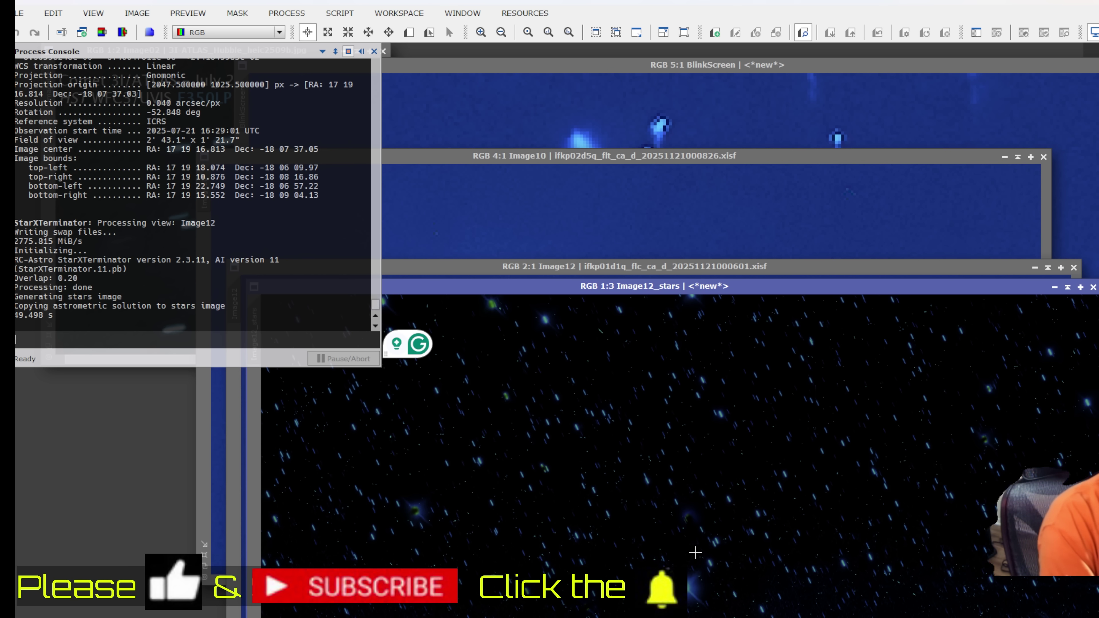
Step: Magnify the comet in Image12_stars to 3:1 and brighten the image with CurvesTransformation
{"action": "scroll", "coordinate": [704, 564], "scroll_direction": "up", "scroll_amount": 3}
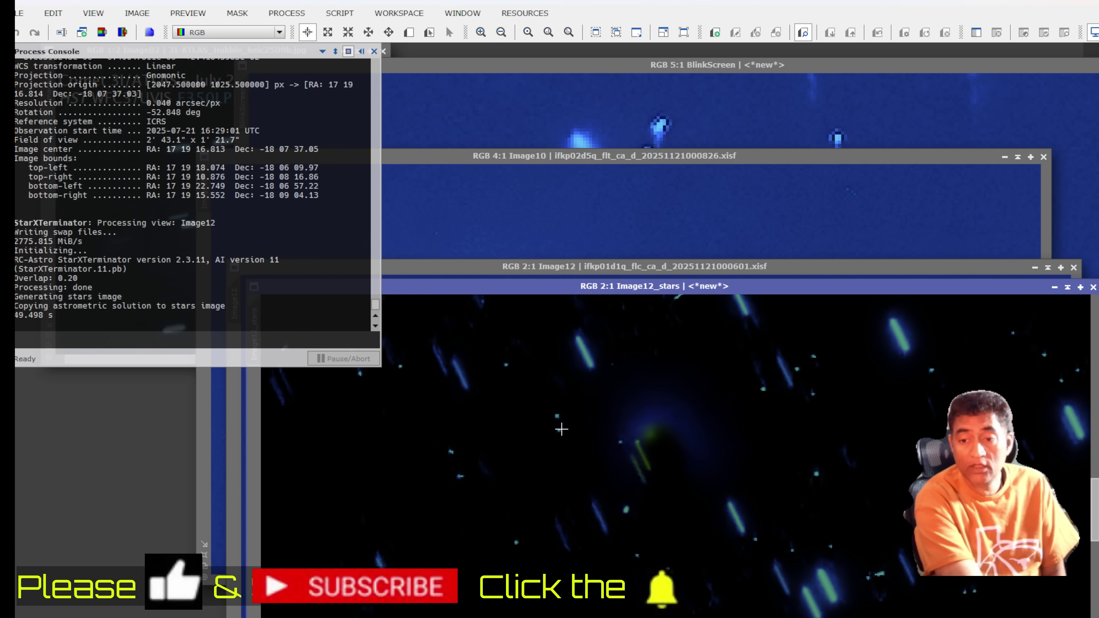
{"action": "scroll", "coordinate": [601, 454], "scroll_direction": "up", "scroll_amount": 1}
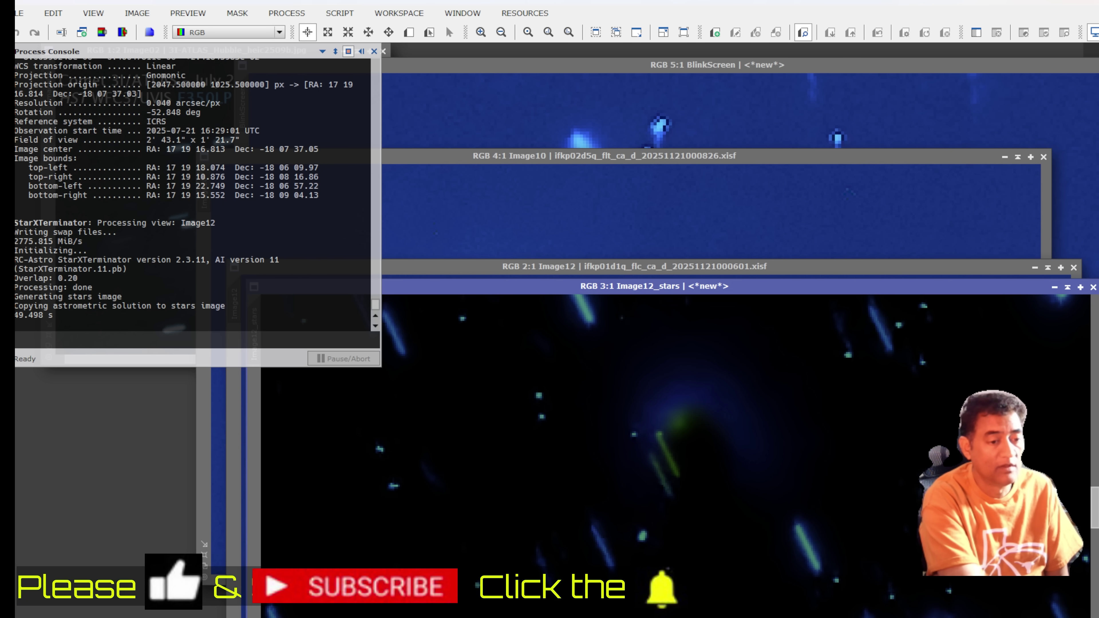
{"action": "left_click_drag", "start_coordinate": [819, 553], "coordinate": [811, 553]}
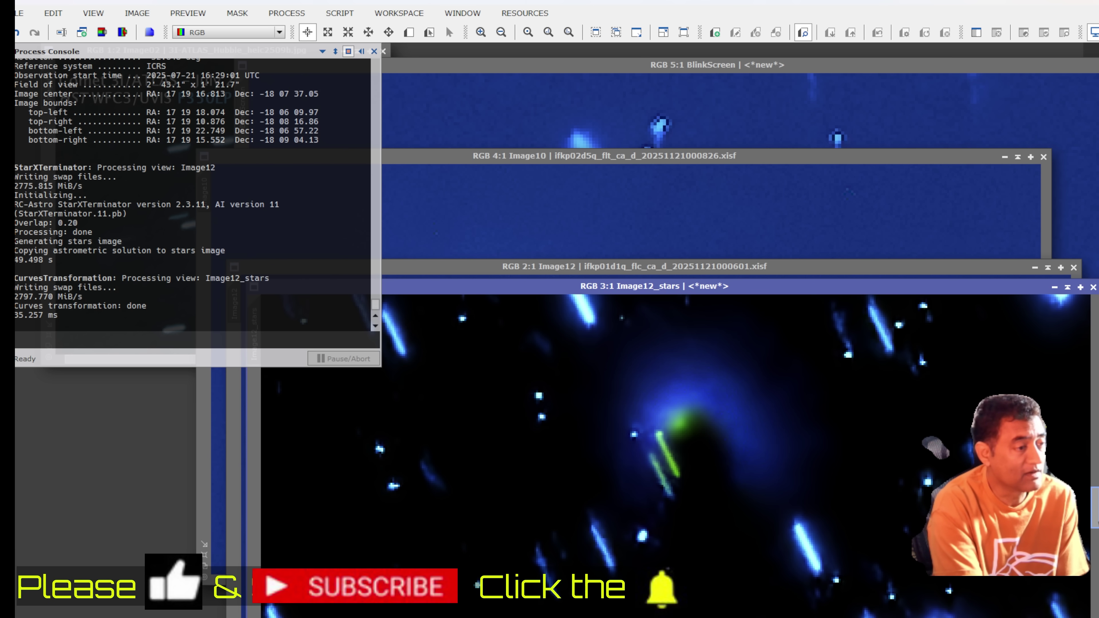
Step: Magnify the comet in Image12_stars to 6:1, close the Process Console, and reposition and widen the image window around the comet
{"action": "scroll", "coordinate": [817, 481], "scroll_direction": "up", "scroll_amount": 2}
{"action": "scroll", "coordinate": [737, 454], "scroll_direction": "up", "scroll_amount": 1}
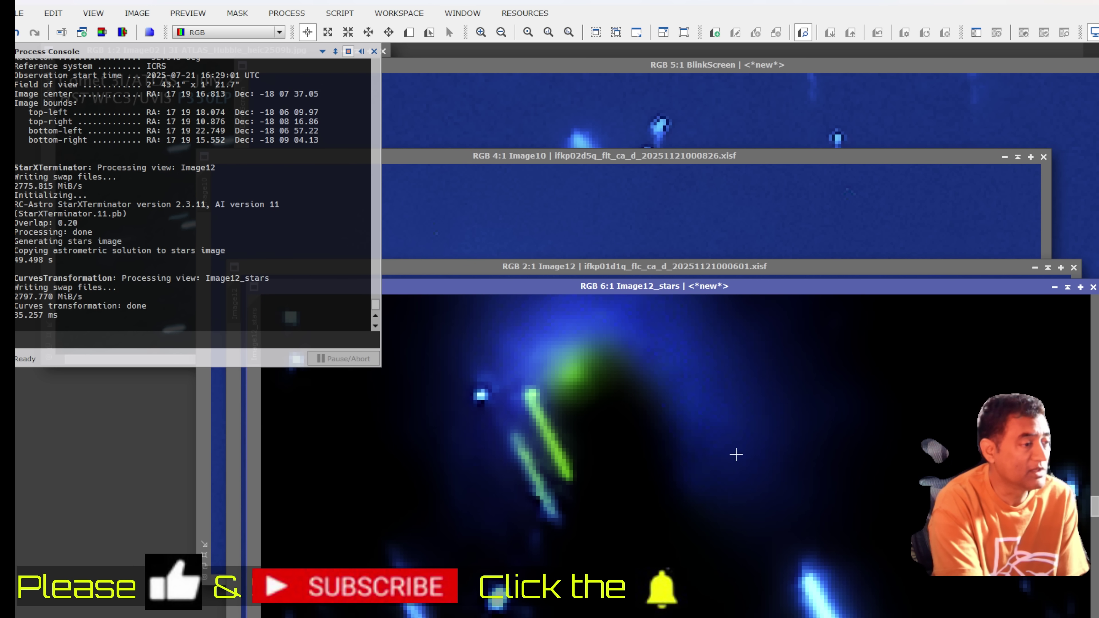
{"action": "left_click_drag", "start_coordinate": [1095, 508], "coordinate": [1095, 502]}
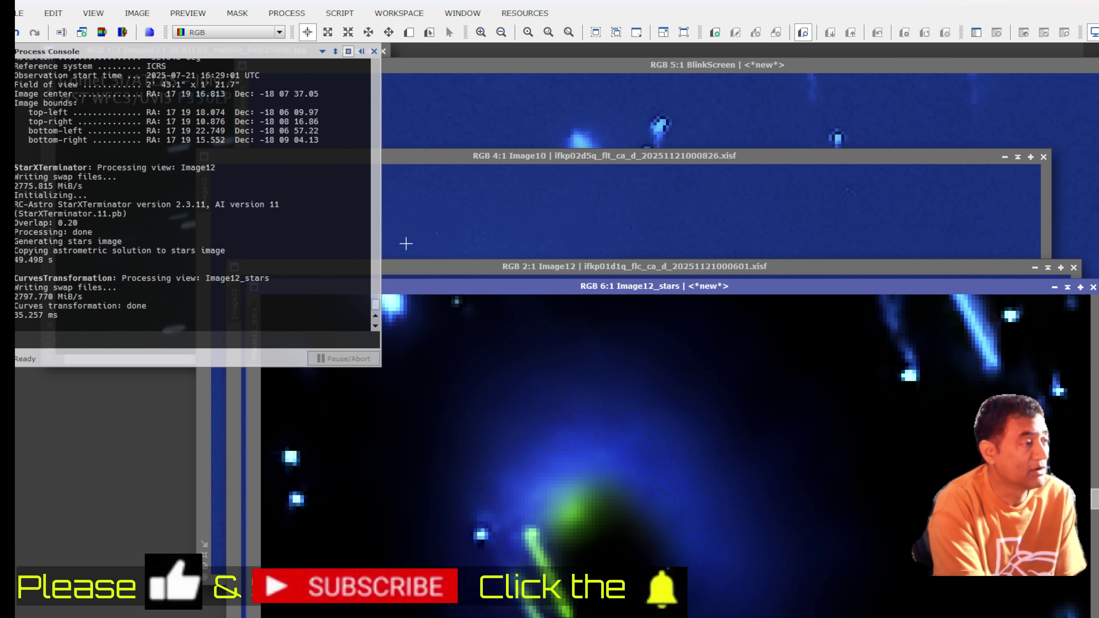
{"action": "left_click", "coordinate": [374, 51]}
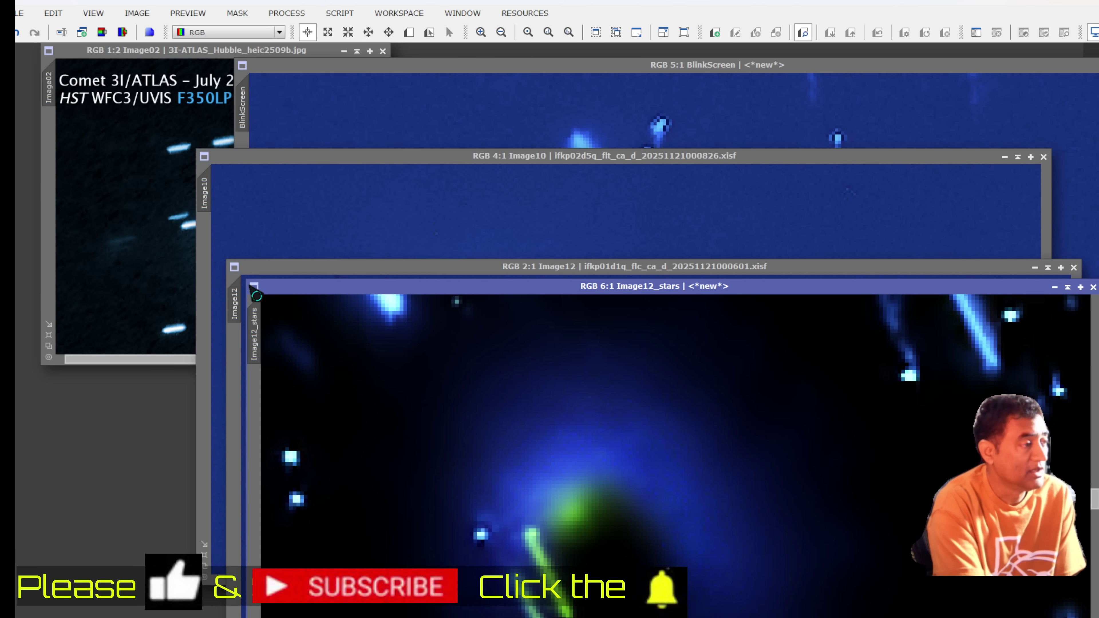
{"action": "left_click_drag", "start_coordinate": [247, 282], "coordinate": [163, 87]}
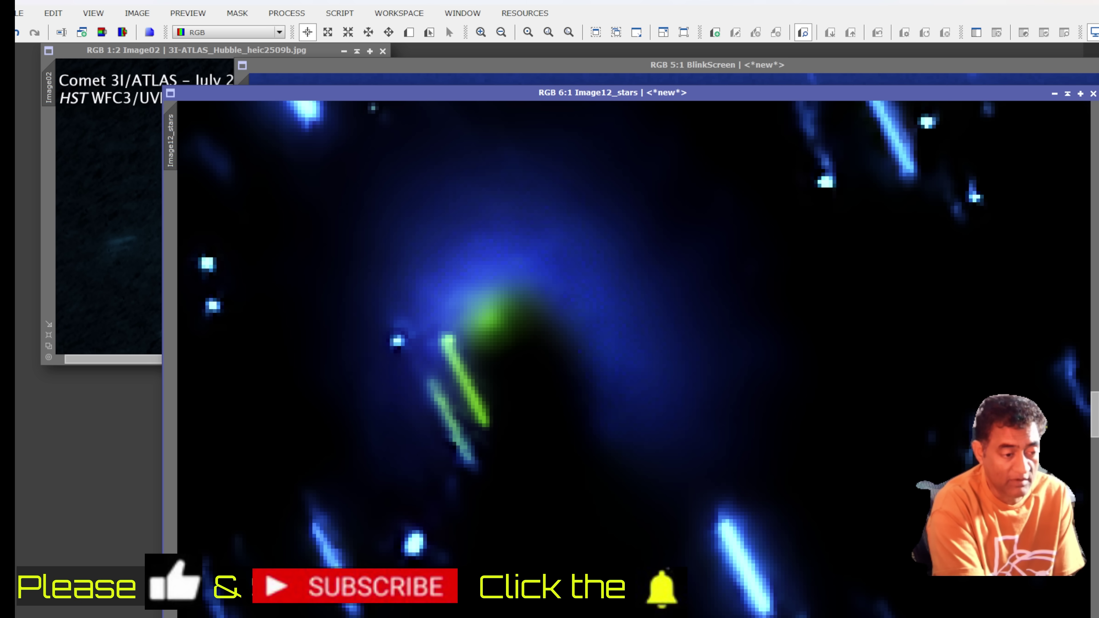
{"action": "left_click_drag", "start_coordinate": [1096, 303], "coordinate": [1098, 303]}
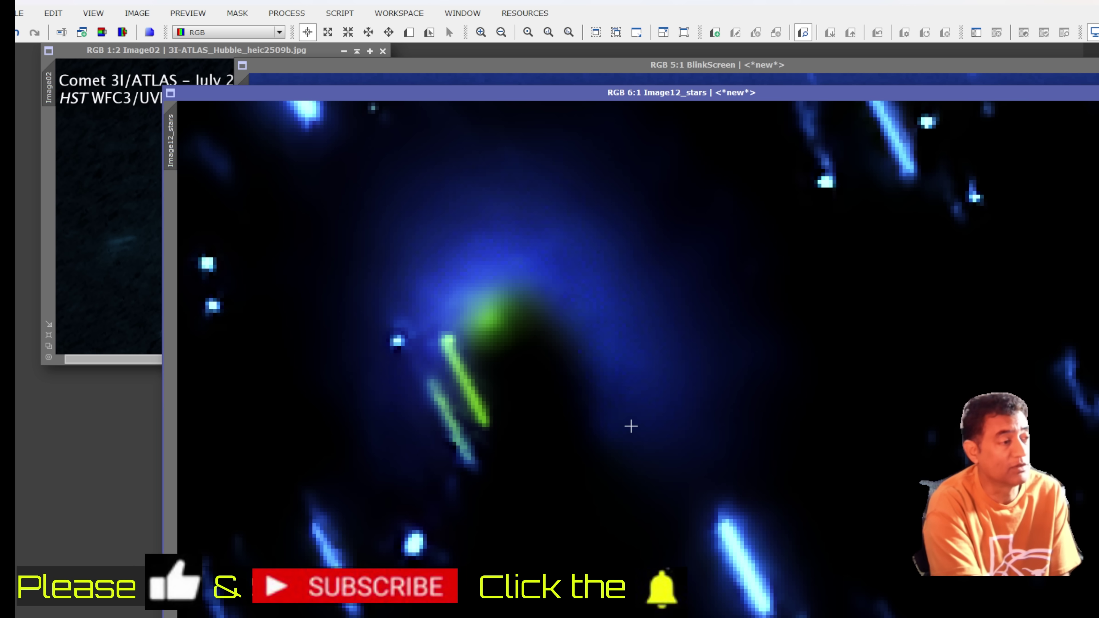
Step: Examine the comet residue in Image12_stars at 8:1 and 2:1, and bring BlinkScreen to the front for comparison
{"action": "scroll", "coordinate": [754, 420], "scroll_direction": "up", "scroll_amount": 1}
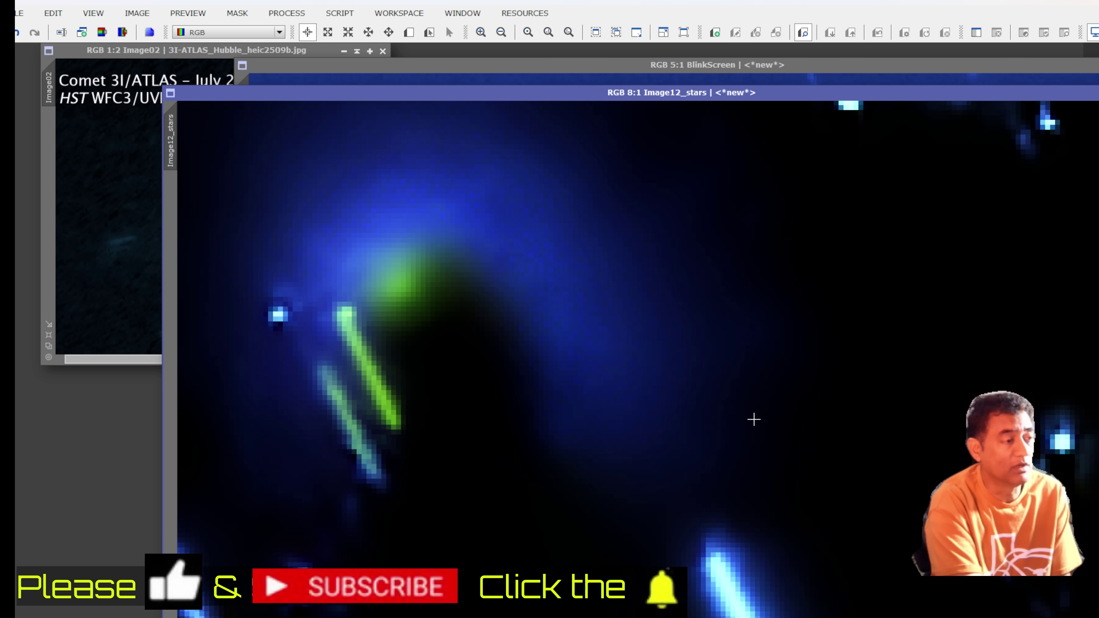
{"action": "scroll", "coordinate": [754, 420], "scroll_direction": "down", "scroll_amount": 3}
{"action": "scroll", "coordinate": [594, 417], "scroll_direction": "down", "scroll_amount": 2}
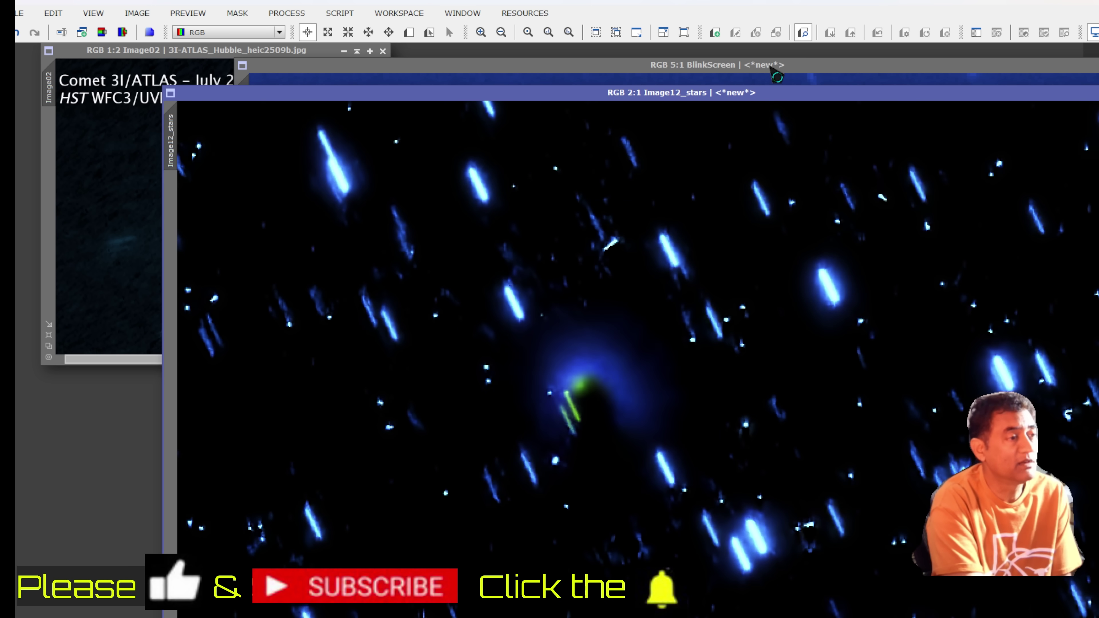
{"action": "left_click", "coordinate": [776, 73]}
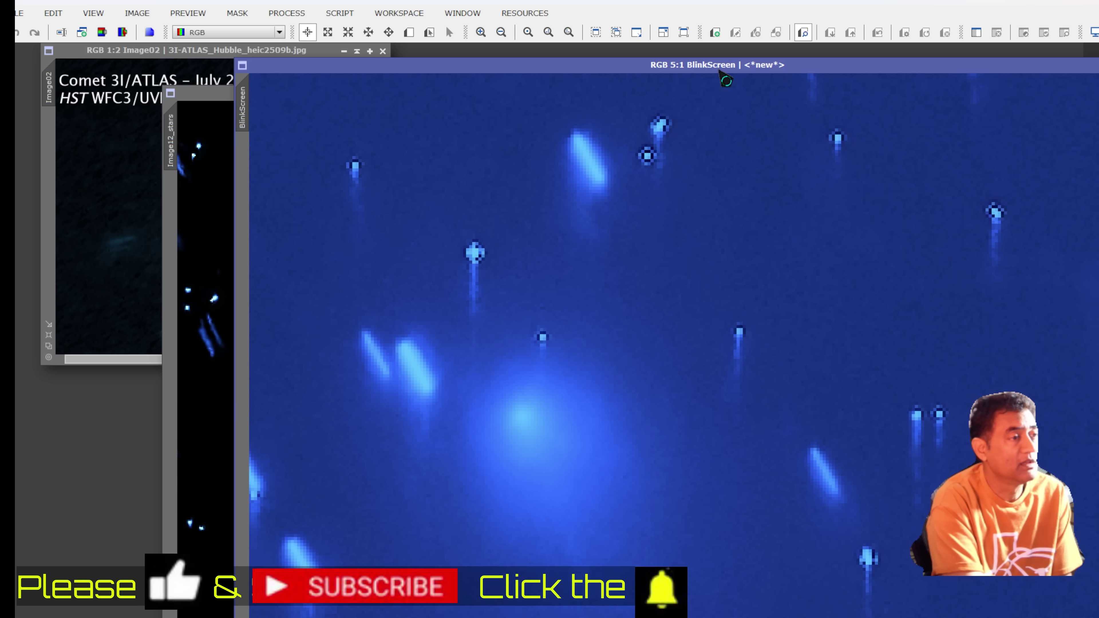
Step: Clear BlinkScreen from view, pull the Image12 window out from beneath Image12_stars, and reposition Image12_stars for comparison
{"action": "key", "text": "ctrl+w"}
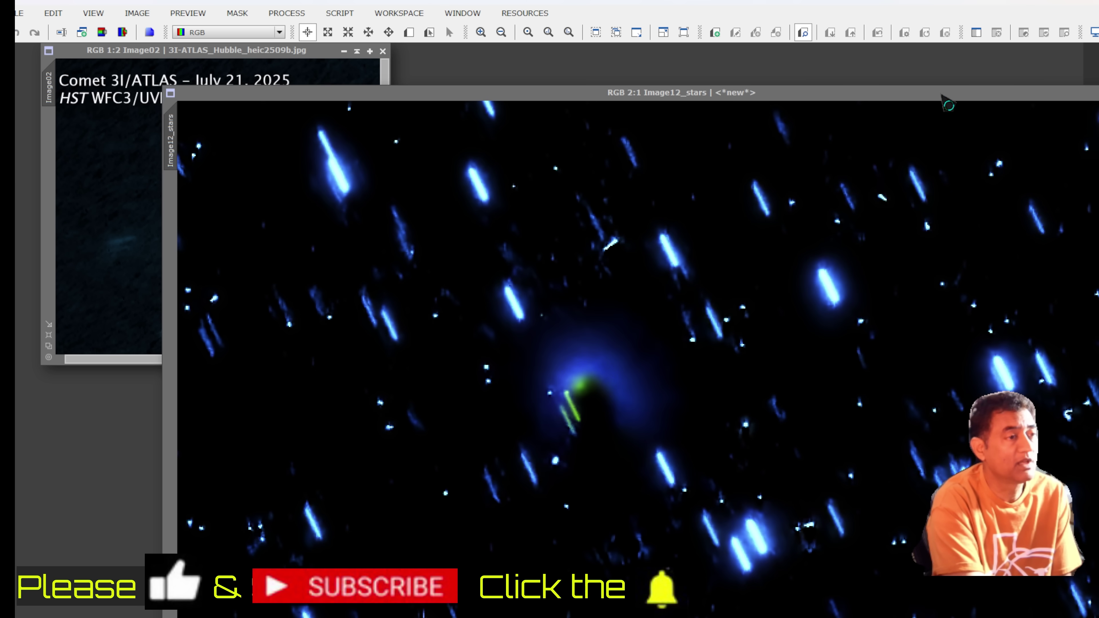
{"action": "left_click_drag", "start_coordinate": [935, 94], "coordinate": [1027, 218]}
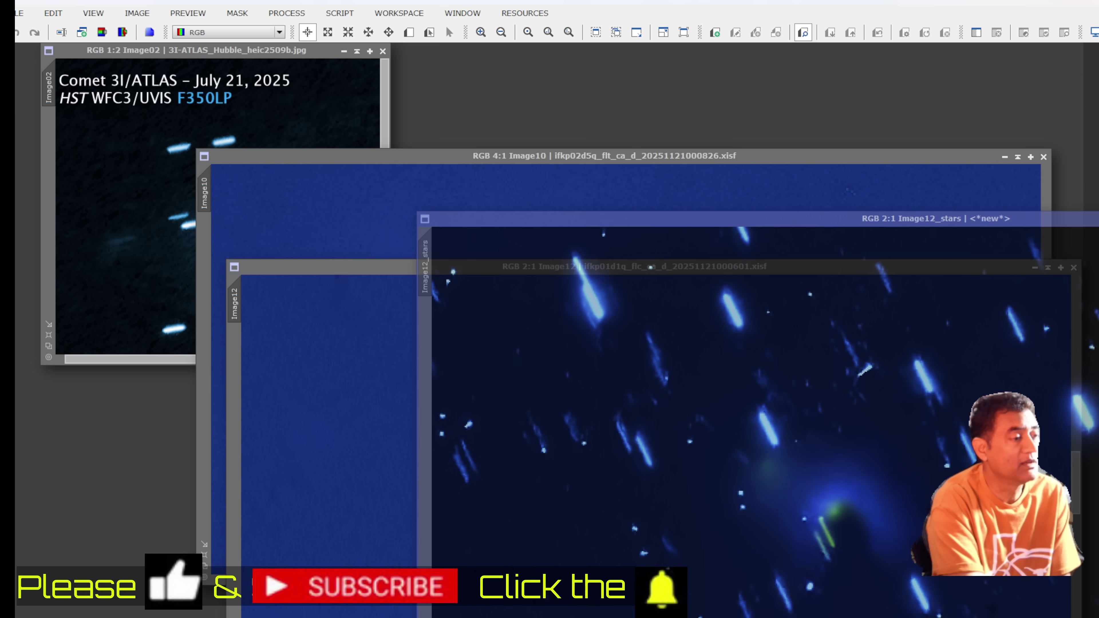
{"action": "left_click", "coordinate": [334, 270]}
{"action": "left_click_drag", "start_coordinate": [333, 272], "coordinate": [912, 345]}
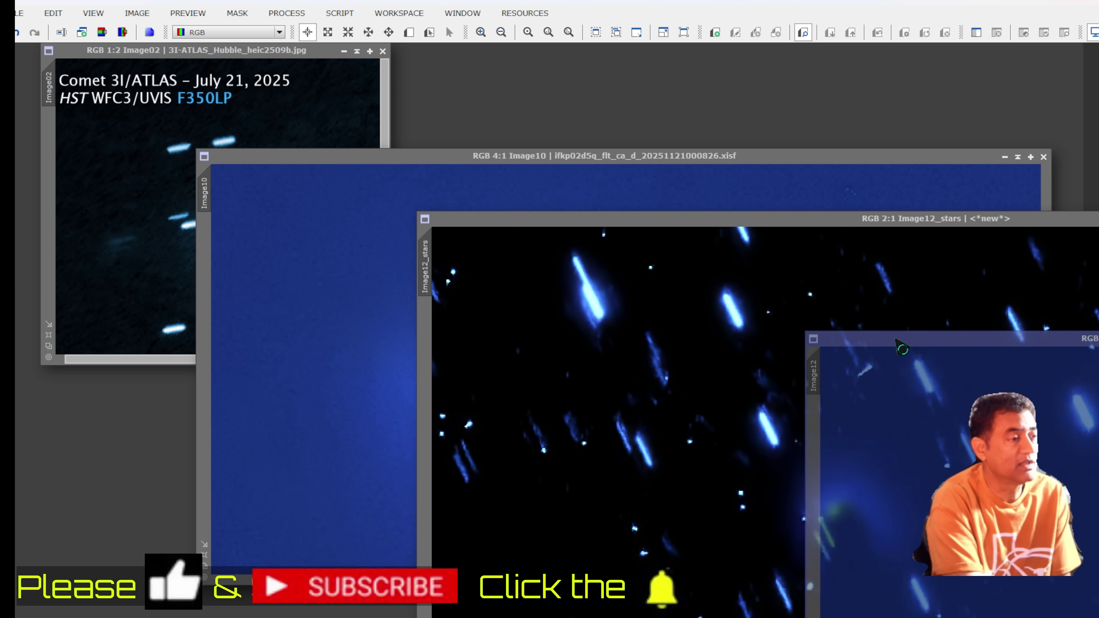
{"action": "left_click_drag", "start_coordinate": [778, 221], "coordinate": [495, 84]}
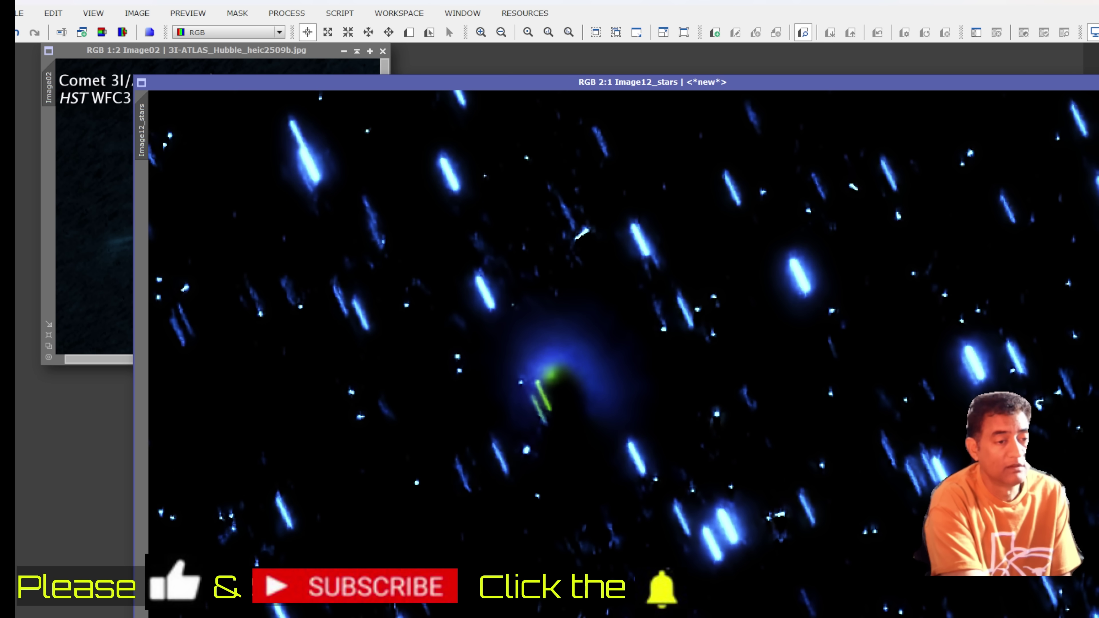
Step: Overlay the translucent Image12 window on Image12_stars to compare the comet's coma and core, and move it clear of the comet
{"action": "left_click_drag", "start_coordinate": [912, 344], "coordinate": [552, 200]}
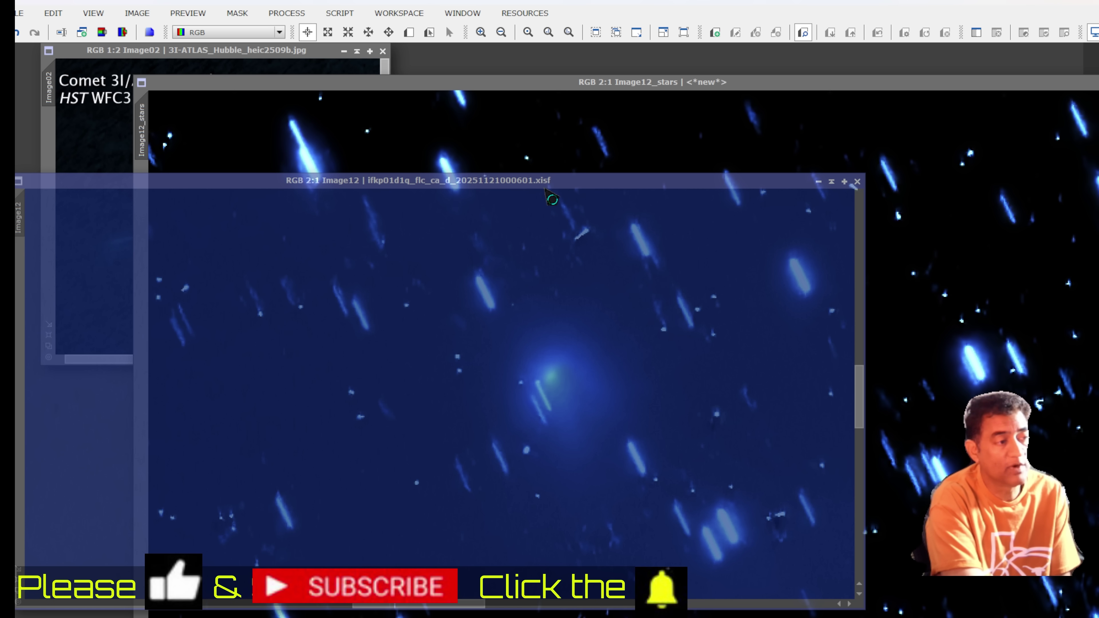
{"action": "left_click_drag", "start_coordinate": [552, 200], "coordinate": [643, 205]}
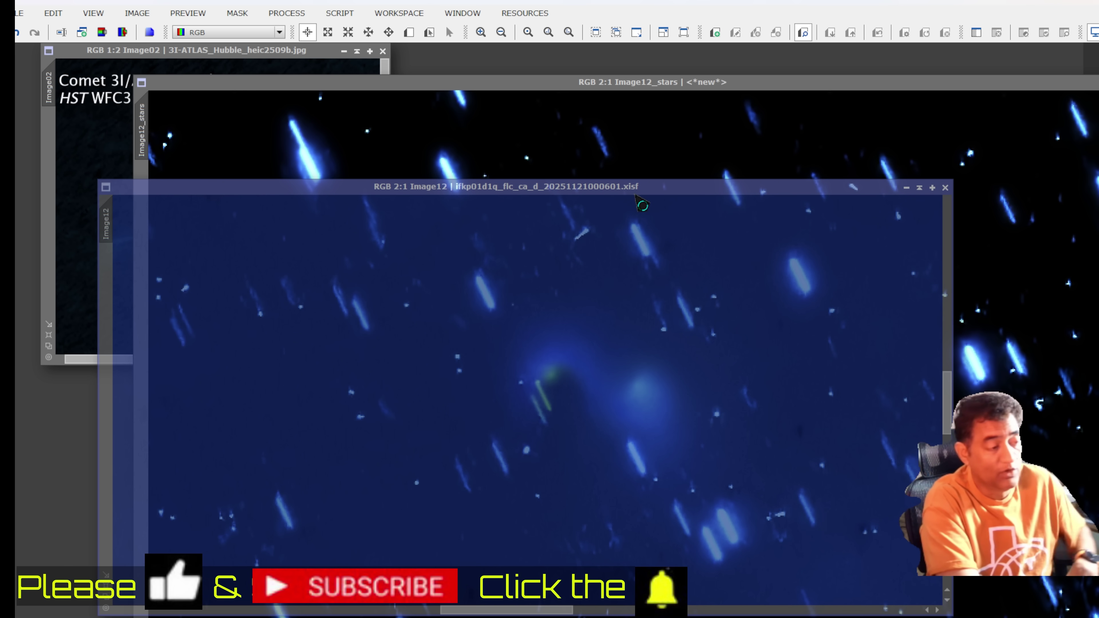
{"action": "left_click_drag", "start_coordinate": [642, 205], "coordinate": [644, 192]}
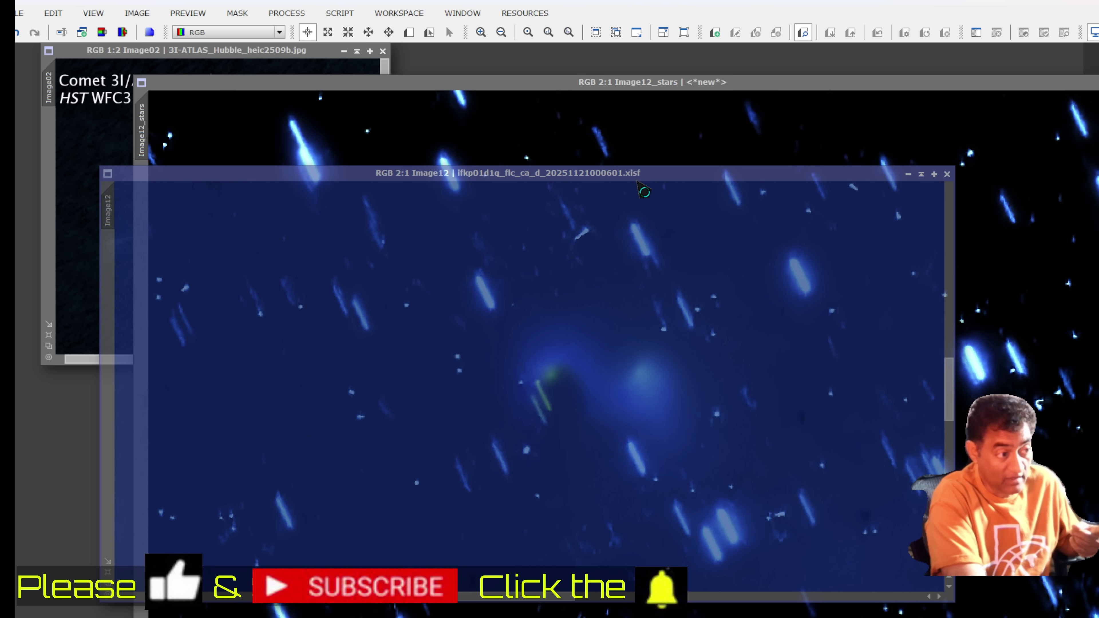
{"action": "mouse_move", "coordinate": [645, 192]}
{"action": "left_mouse_down"}
{"action": "mouse_move", "coordinate": [560, 193]}
{"action": "mouse_move", "coordinate": [655, 198]}
{"action": "left_mouse_up"}
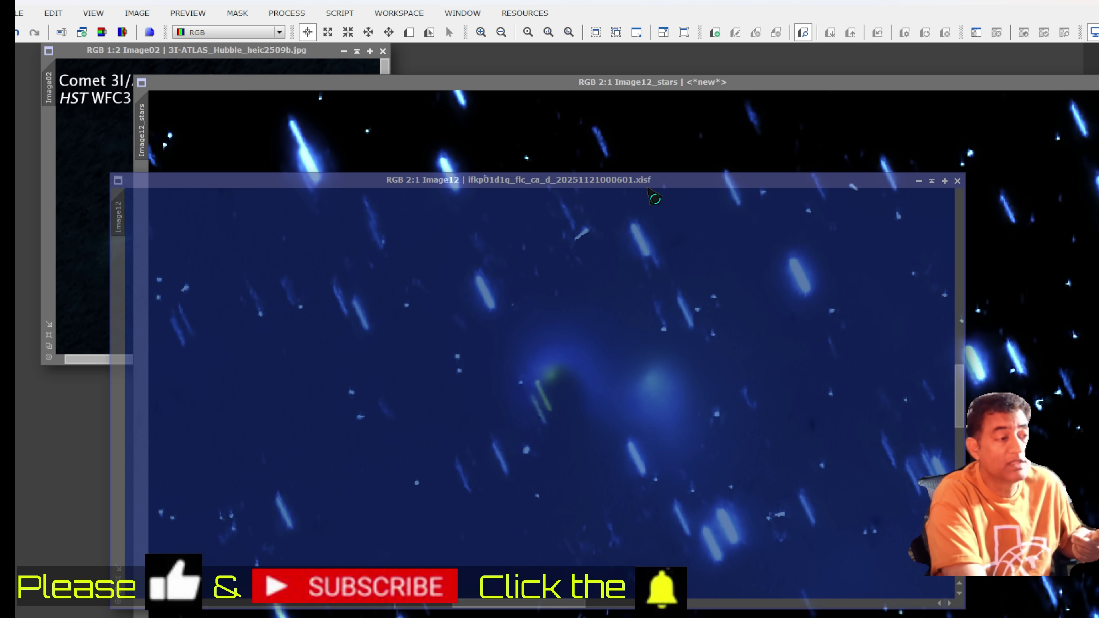
{"action": "left_click_drag", "start_coordinate": [654, 198], "coordinate": [637, 487]}
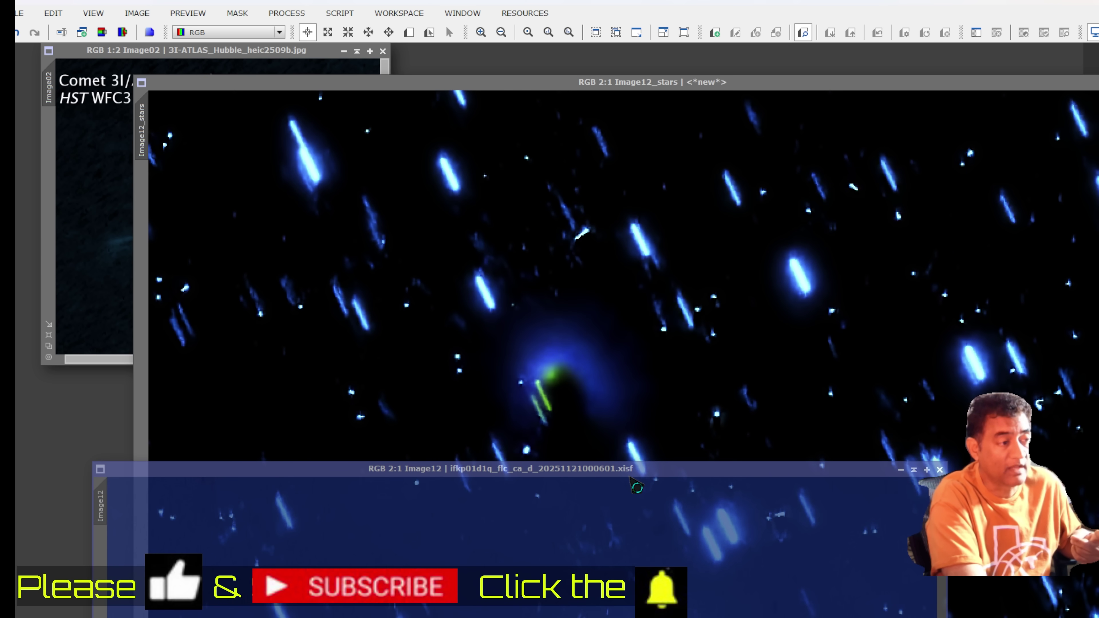
{"action": "key", "text": "Escape"}
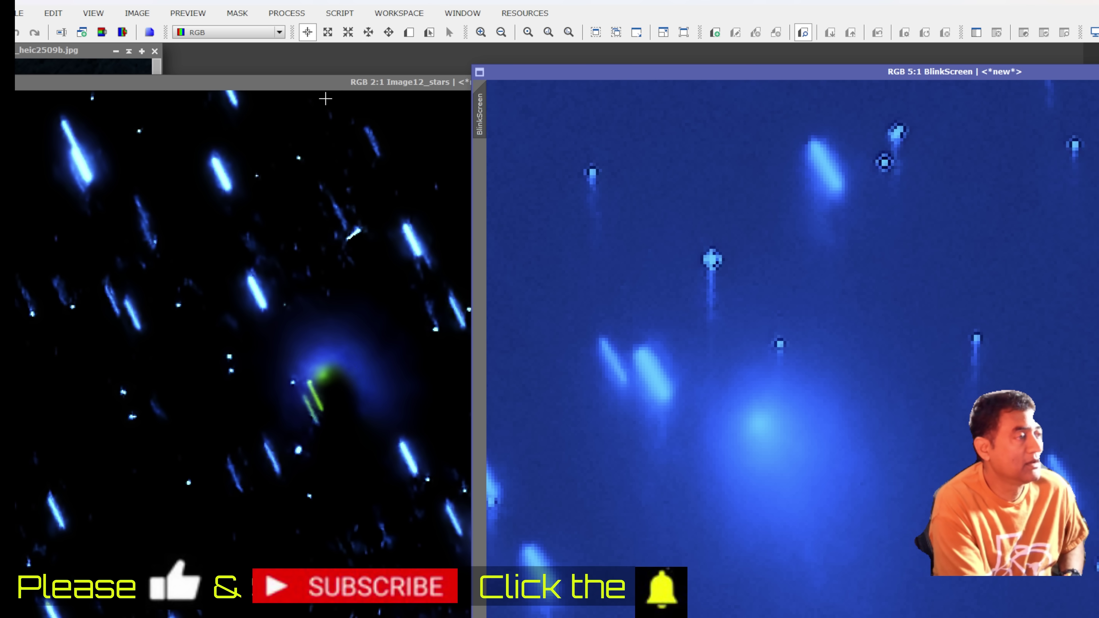
Step: Magnify the comet in Image12_stars to 4:1 and place BlinkScreen beside it for a side-by-side comparison
{"action": "left_click", "coordinate": [316, 382]}
{"action": "scroll", "coordinate": [313, 375], "scroll_direction": "up", "scroll_amount": 2}
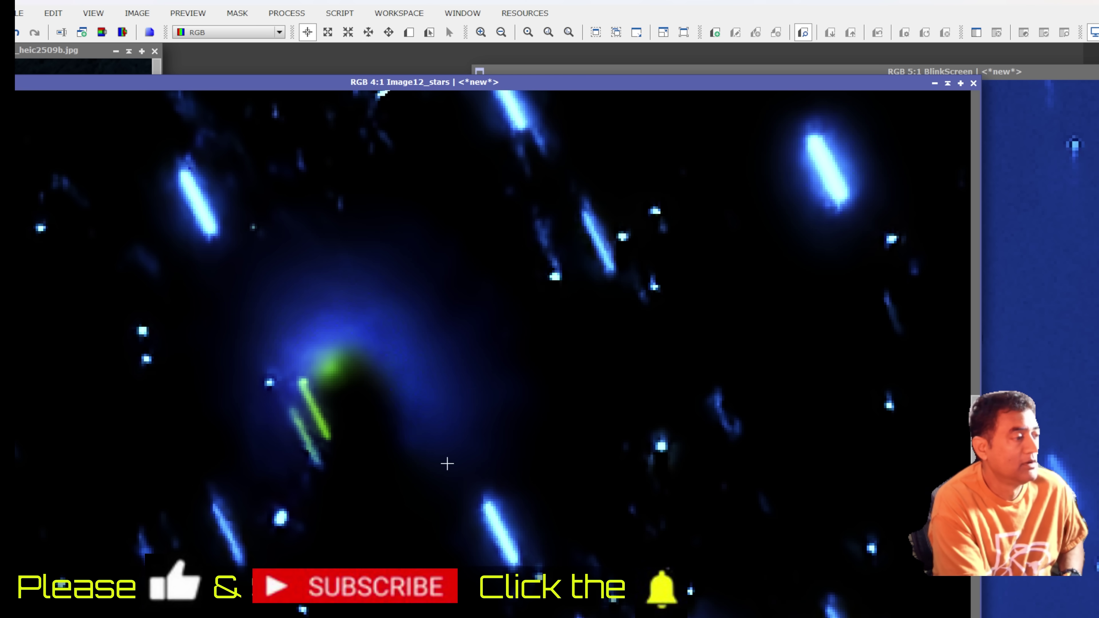
{"action": "left_click", "coordinate": [1077, 493]}
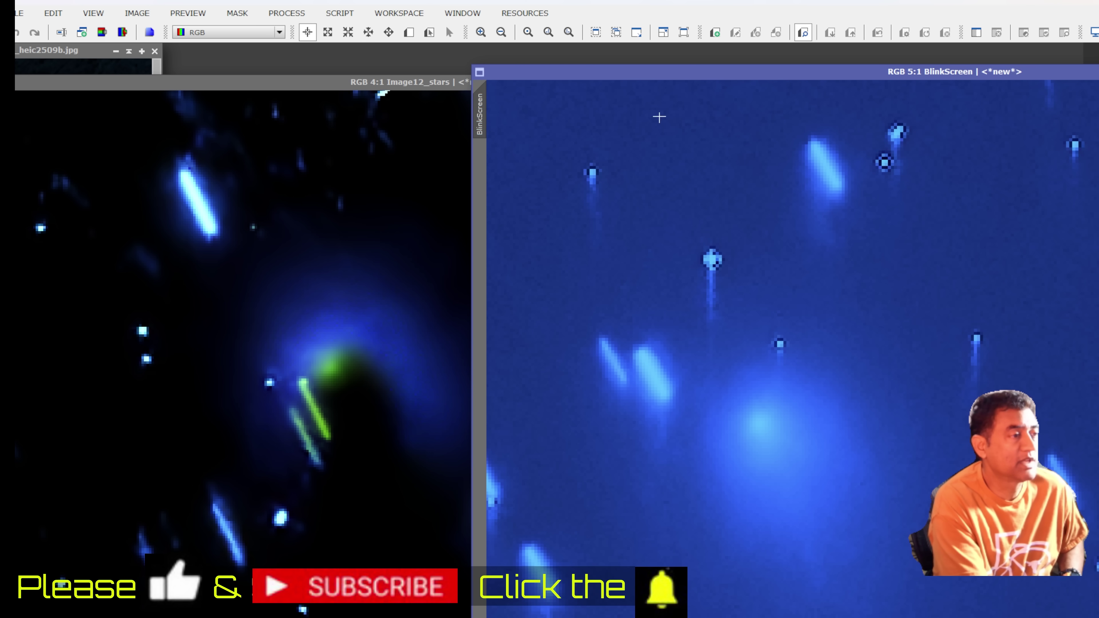
{"action": "left_click_drag", "start_coordinate": [589, 73], "coordinate": [612, 93]}
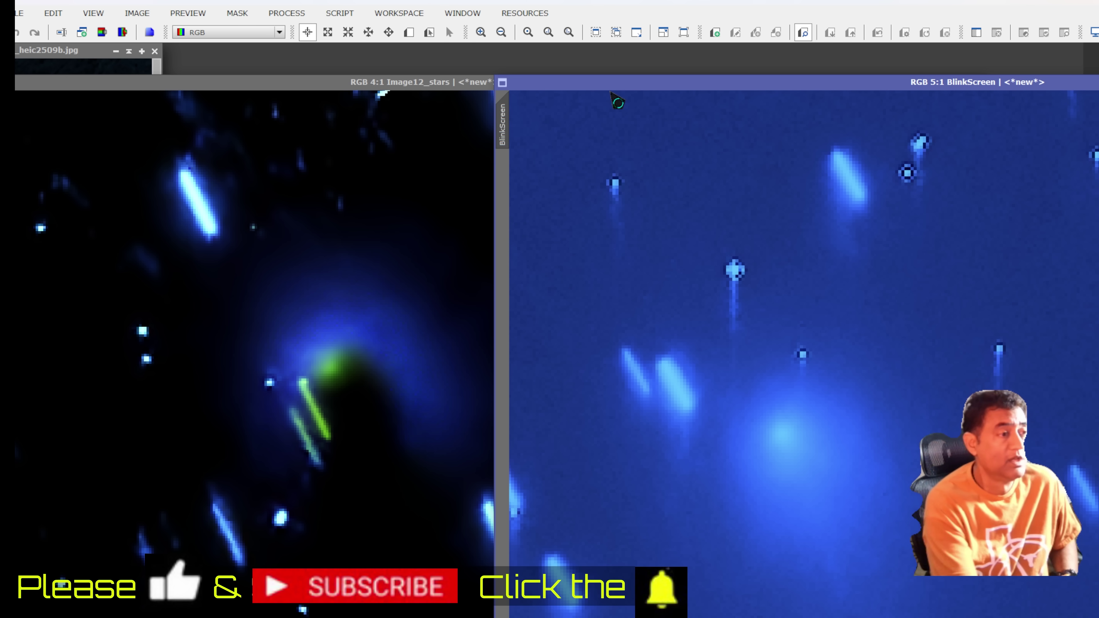
Step: Overlay the translucent BlinkScreen window on Image12_stars with the comet cores aligned to compare them, and return it alongside
{"action": "left_click_drag", "start_coordinate": [1033, 89], "coordinate": [582, 37]}
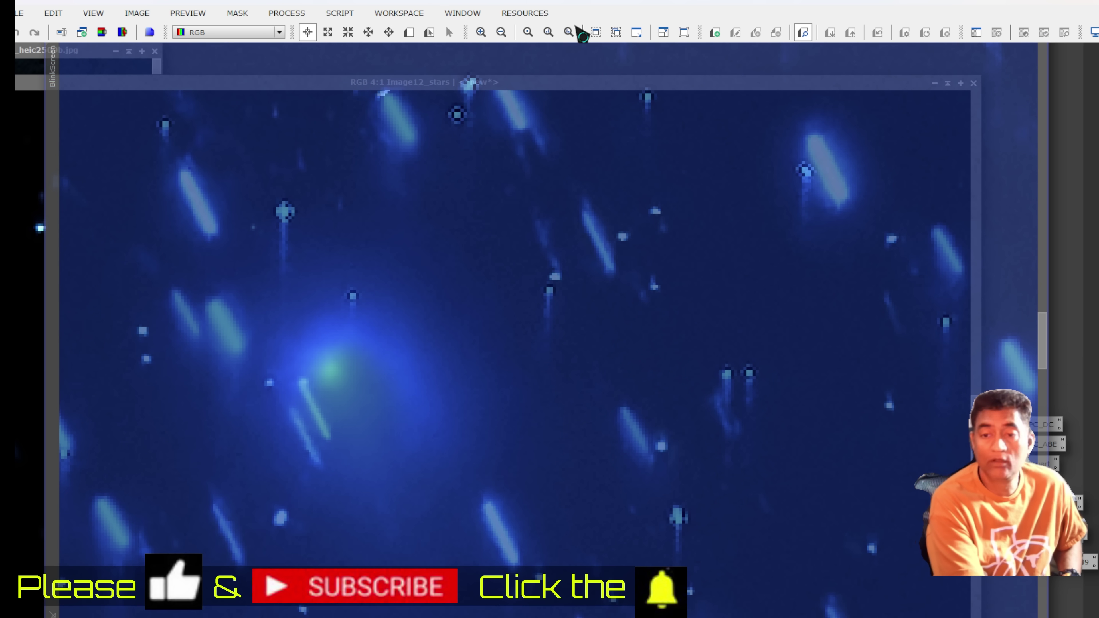
{"action": "left_click_drag", "start_coordinate": [582, 37], "coordinate": [904, 72]}
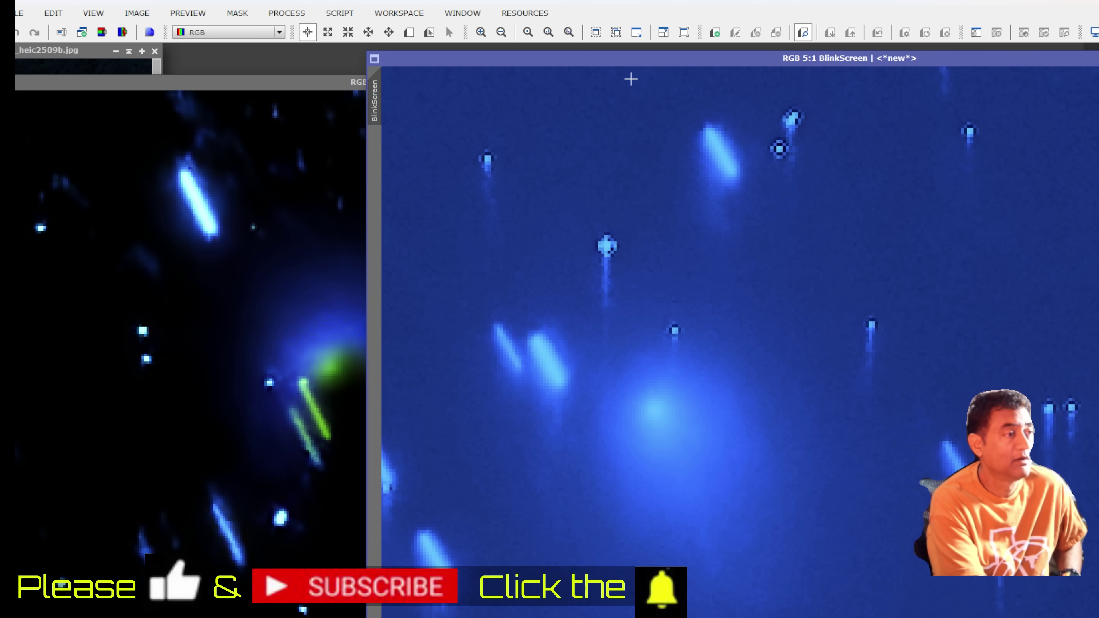
{"action": "left_click_drag", "start_coordinate": [591, 62], "coordinate": [699, 97]}
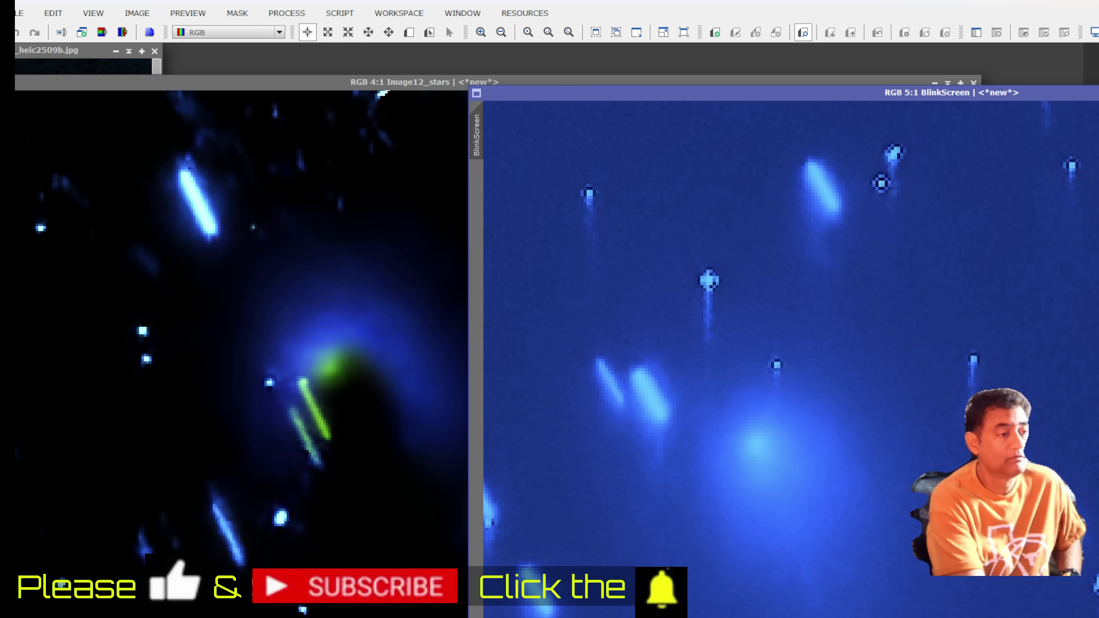